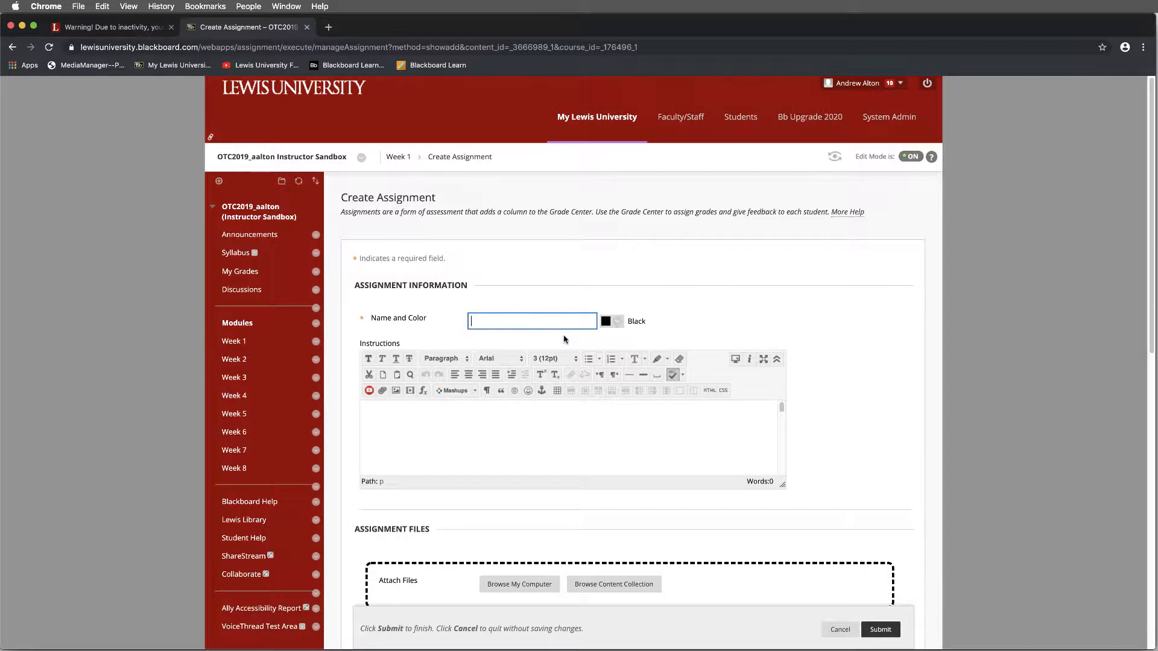
Step: Name the assignment "Example Assignment Rubric" and enter "Just is an Example" as its instructions
type("Example Assignment Rubric")
left_click(578, 421)
type("J")
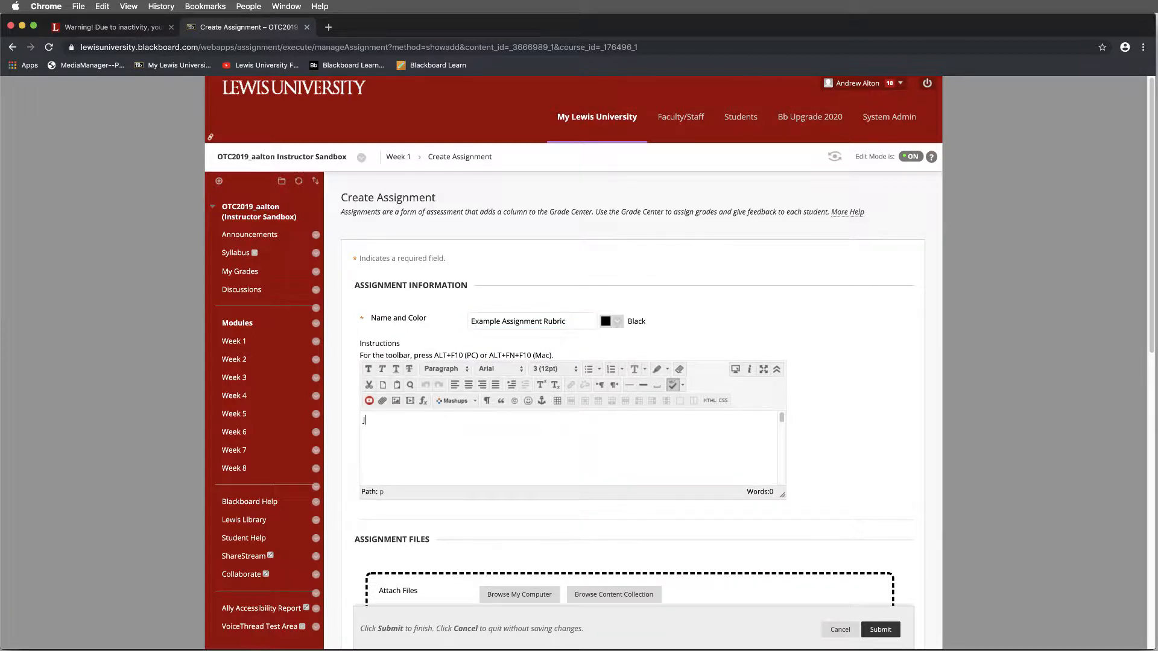
type("ust is an Example")
Step: Set the assignment's points possible to 100 in the grading section
scroll(578, 422, "down", 3)
scroll(844, 494, "down", 1)
scroll(843, 494, "down", 5)
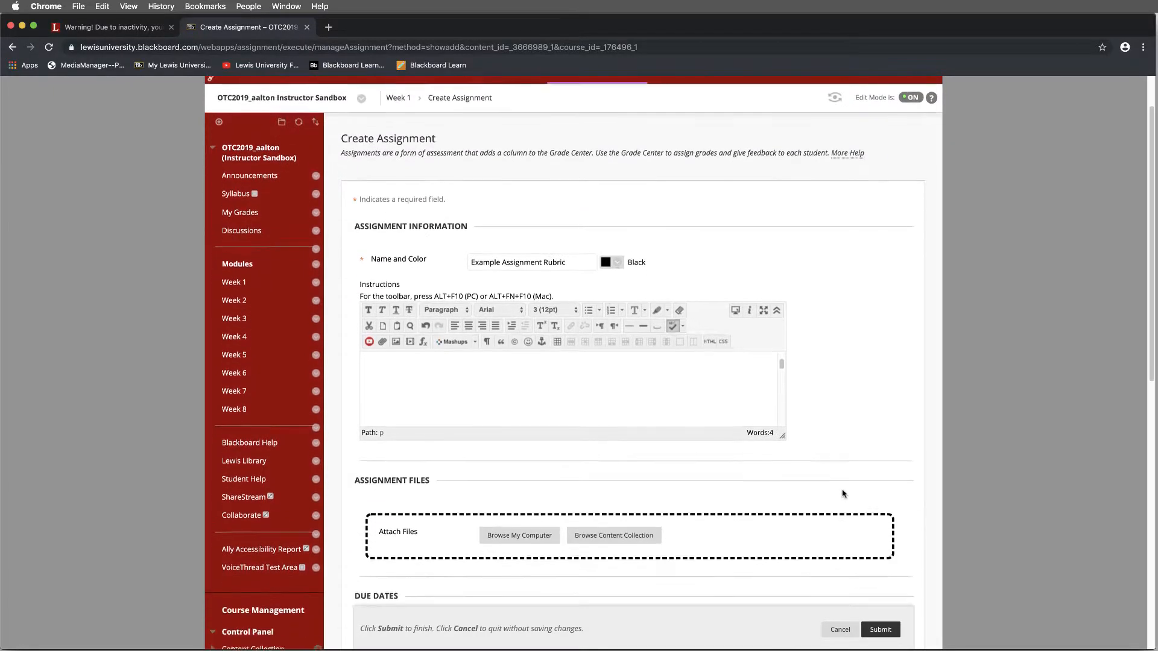
scroll(843, 493, "down", 1)
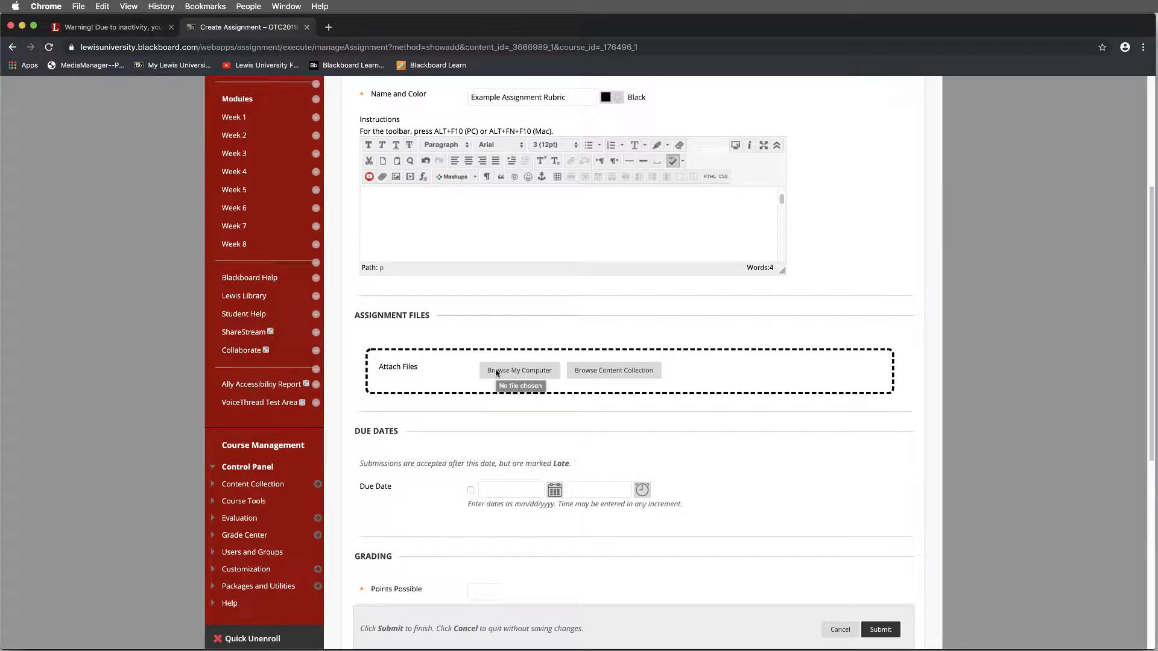
scroll(497, 374, "down", 3)
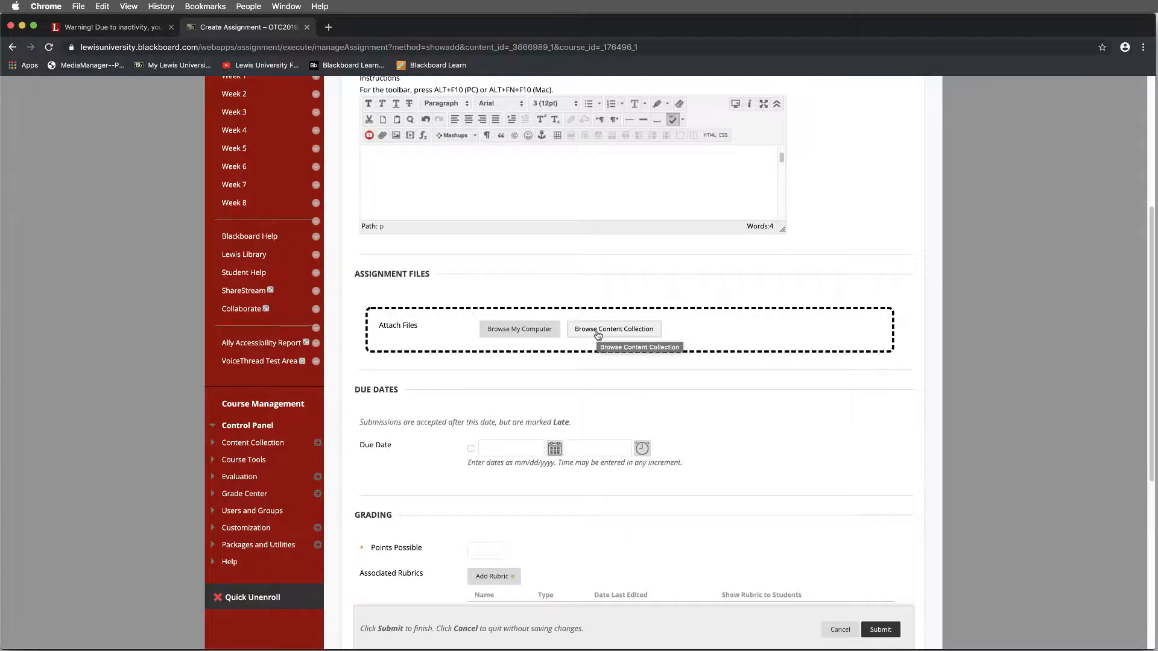
scroll(598, 336, "down", 5)
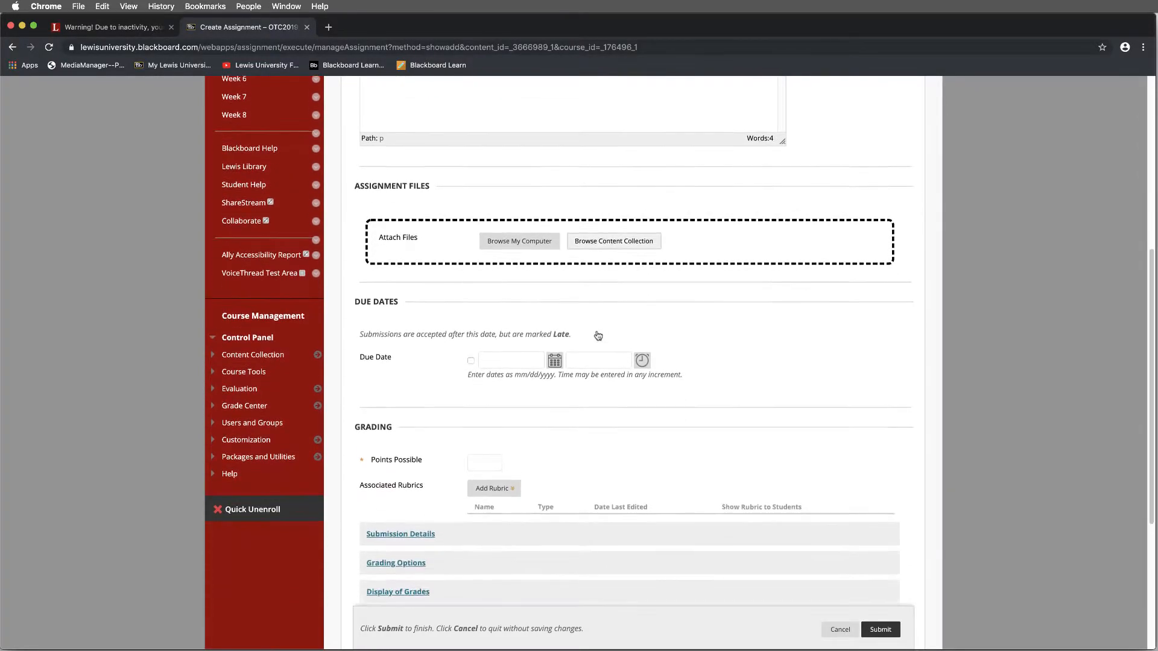
scroll(554, 380, "down", 1)
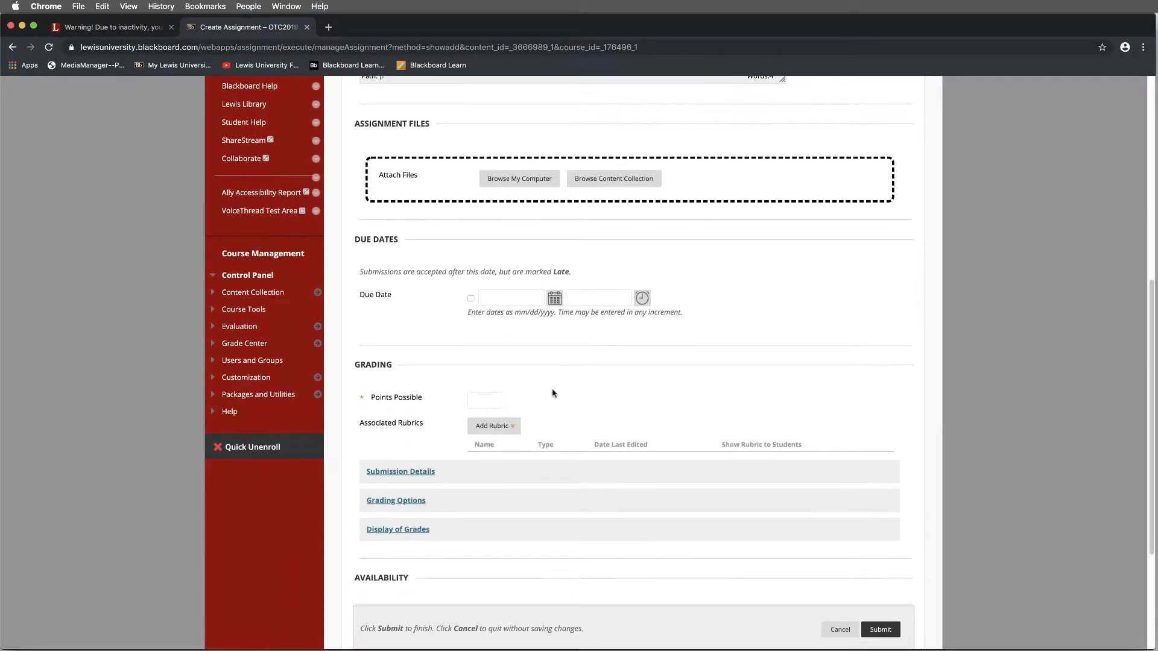
left_click(484, 398)
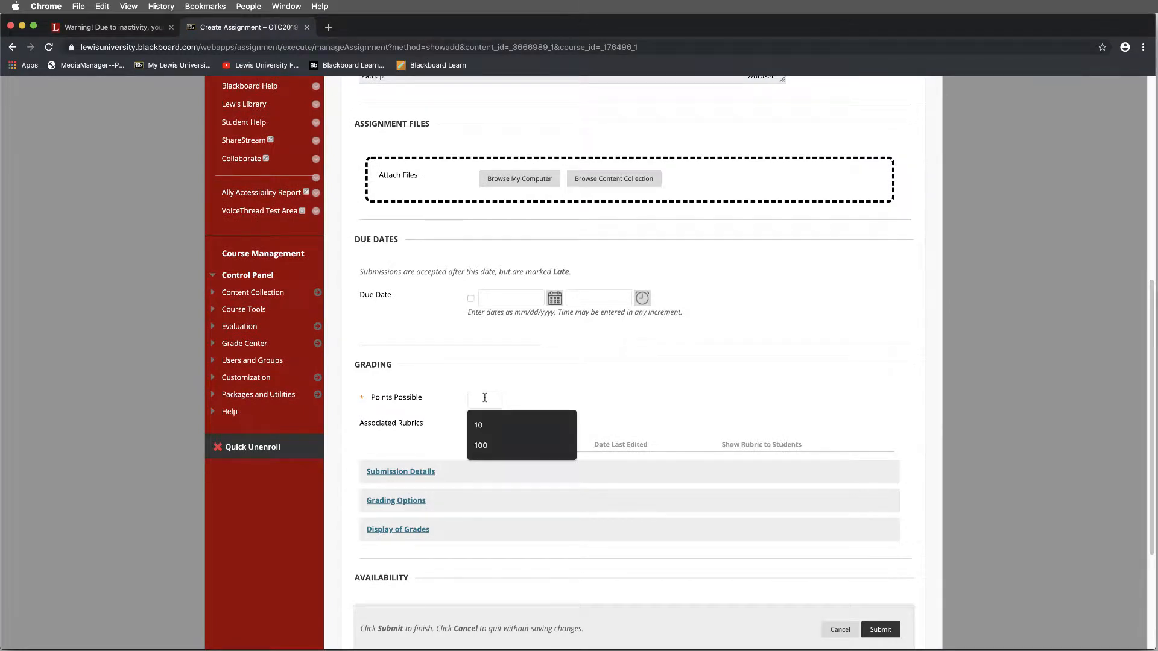
type("100")
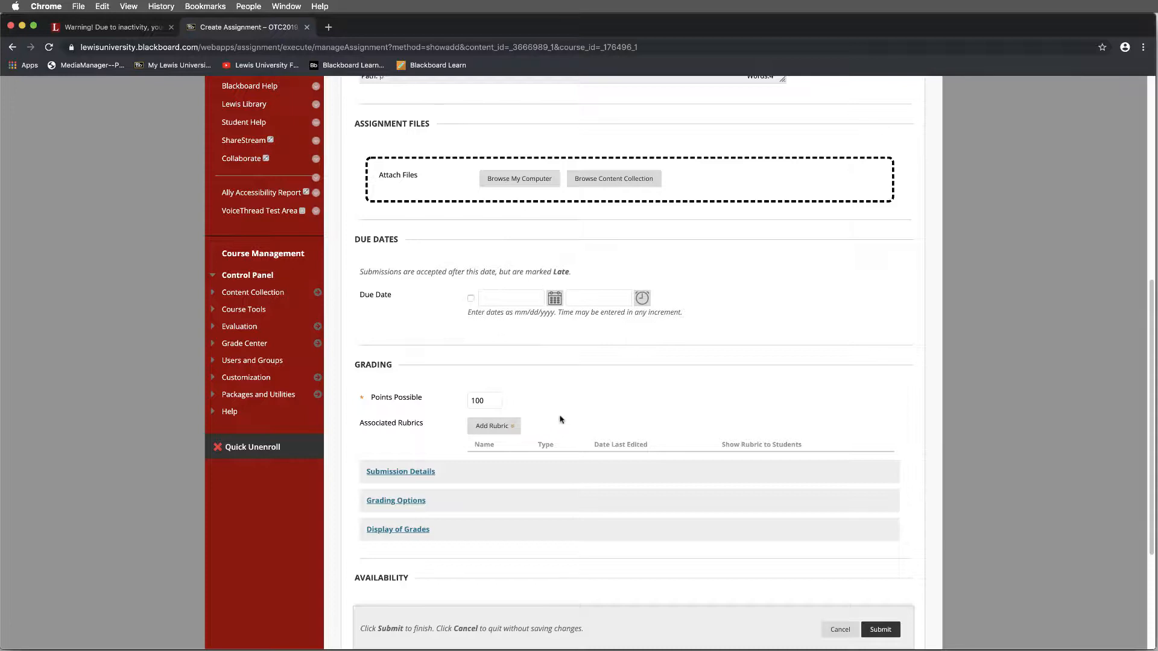
Step: Start creating a new rubric for the assignment and enlarge its window to show the full form
left_click(514, 428)
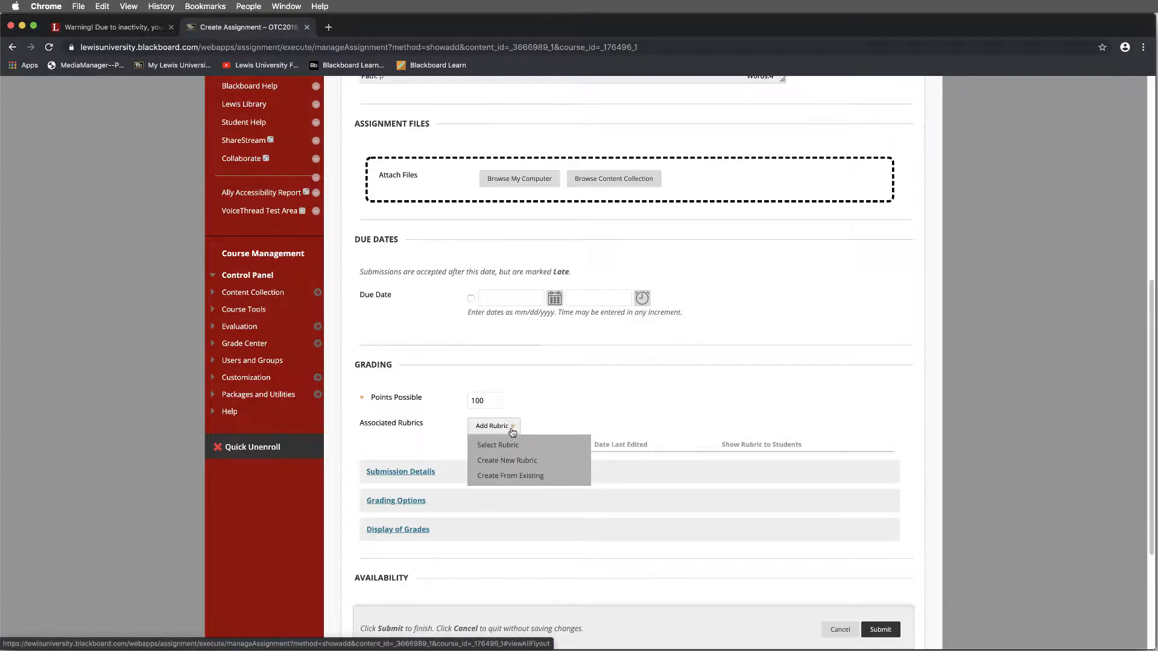
left_click(545, 462)
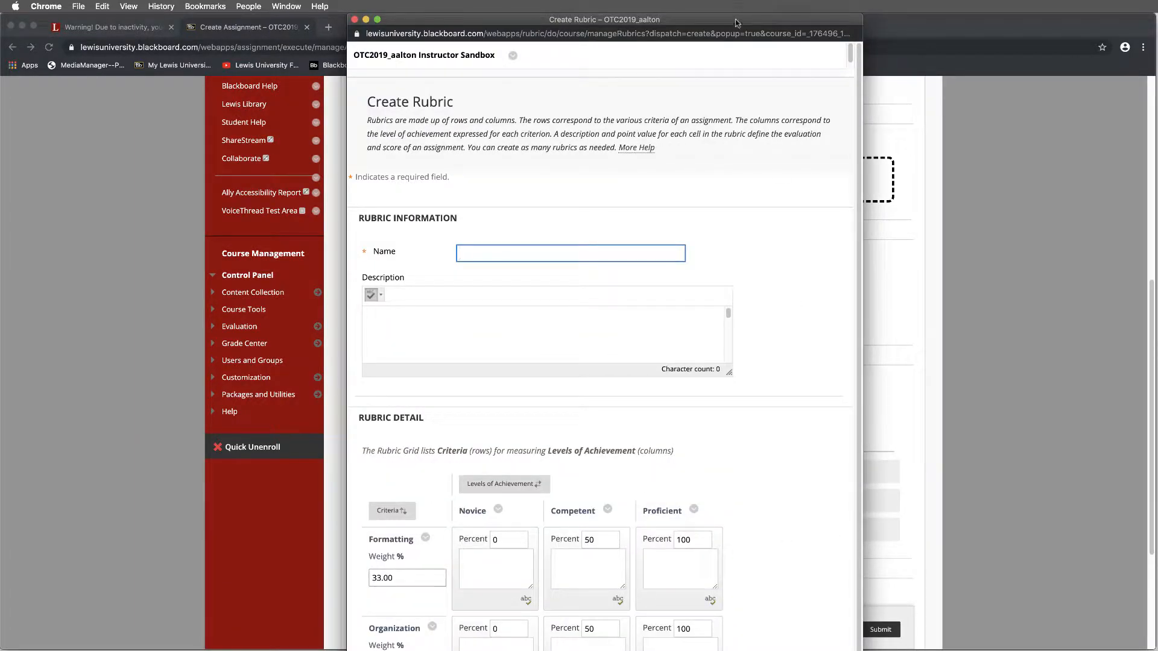
left_click_drag(737, 23, 468, 7)
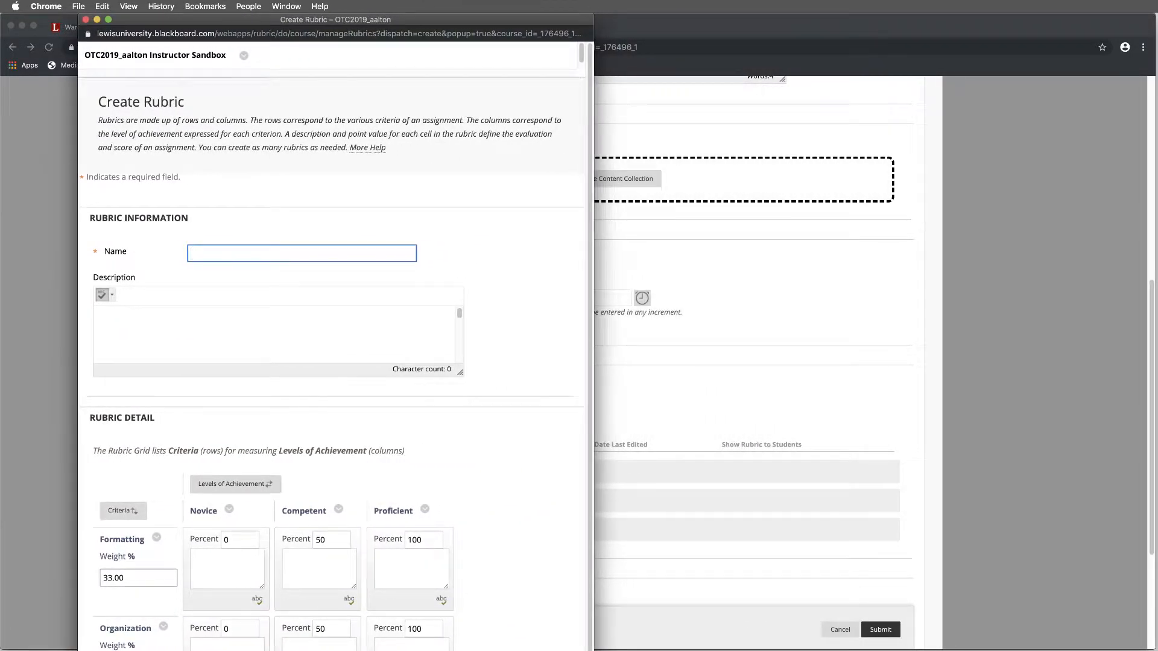
left_click_drag(594, 650, 1002, 623)
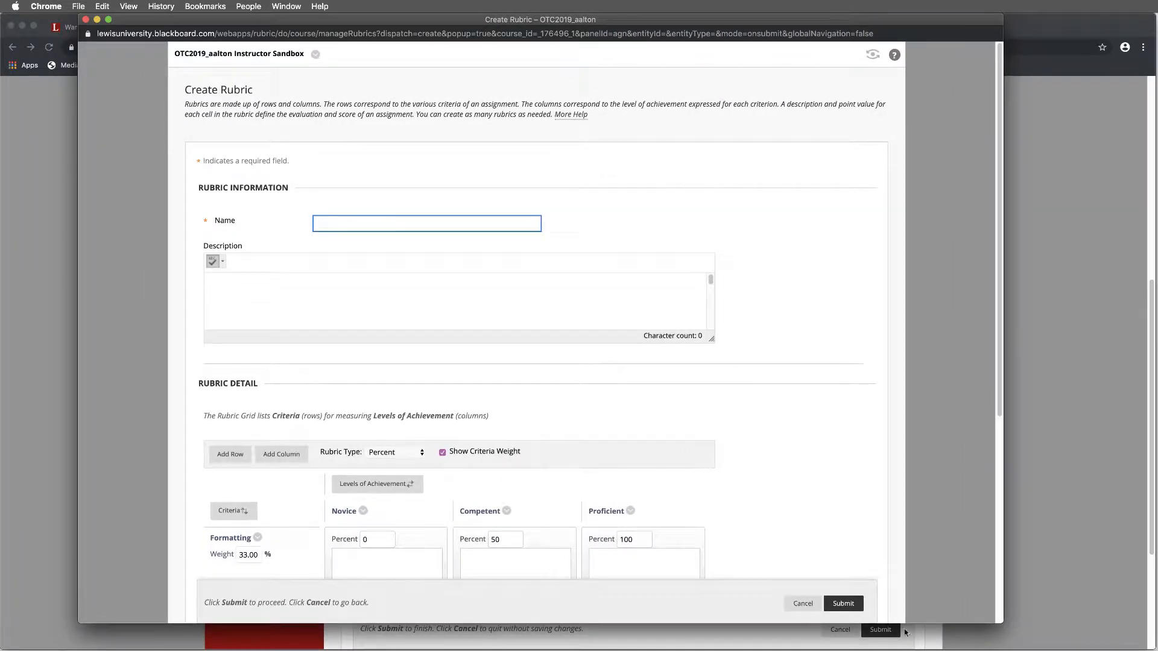
Step: Name the rubric "Rubric Example 2" and enter the description "What assignment this is for"
left_click(460, 219)
left_click(352, 223)
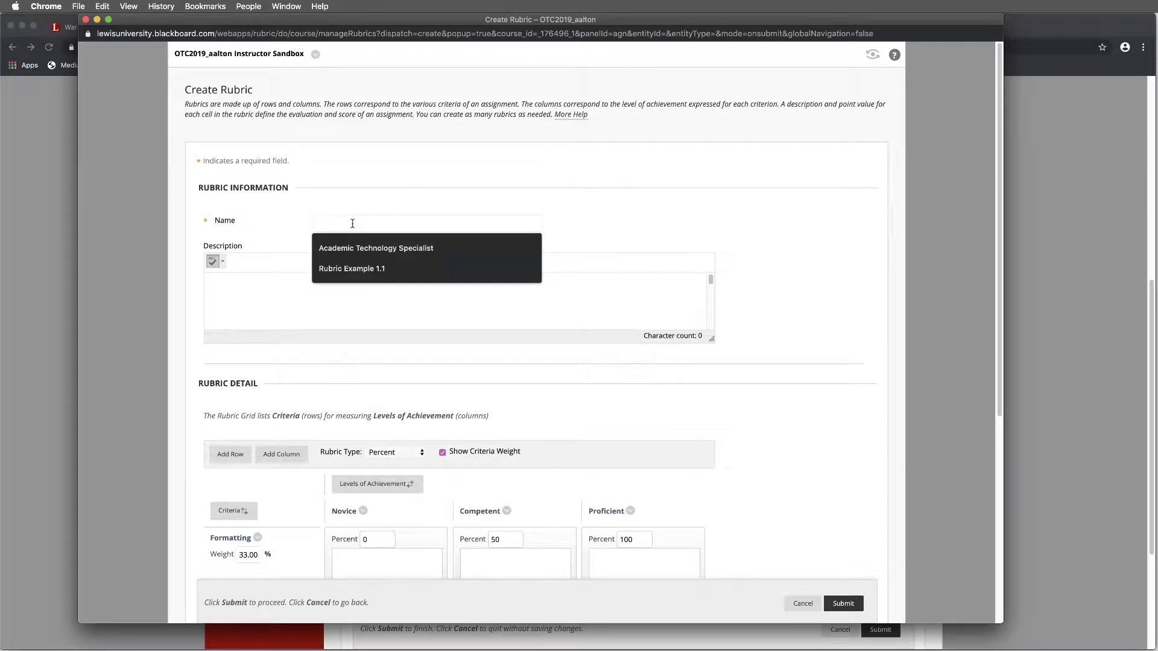
type("Rub")
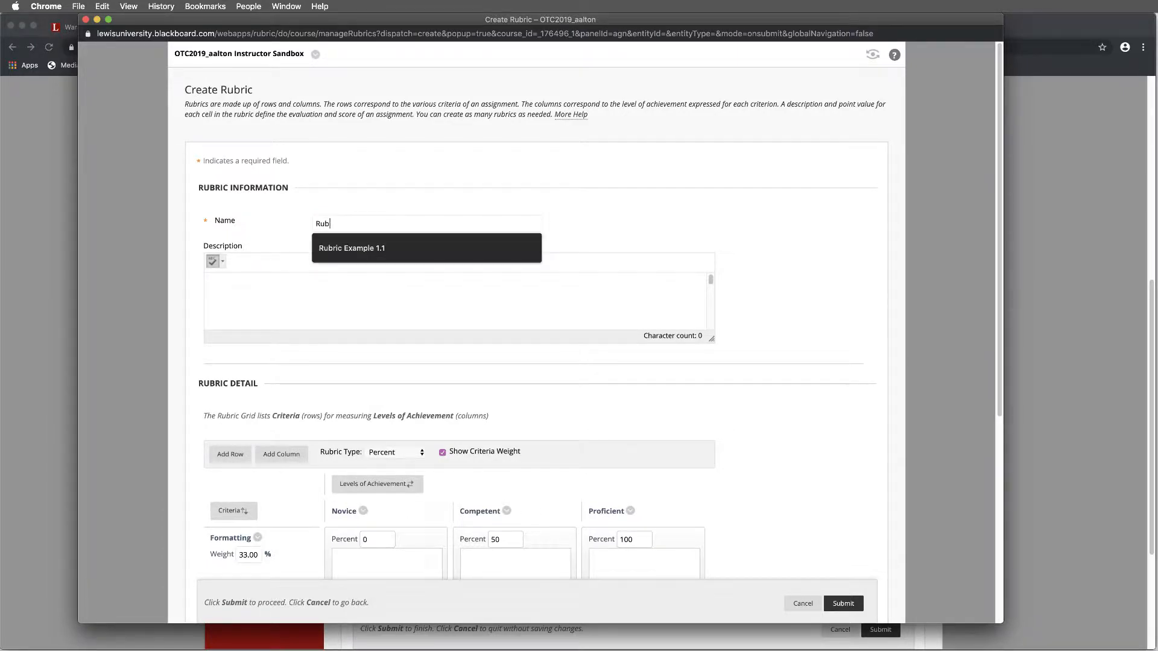
type("ric Example 2")
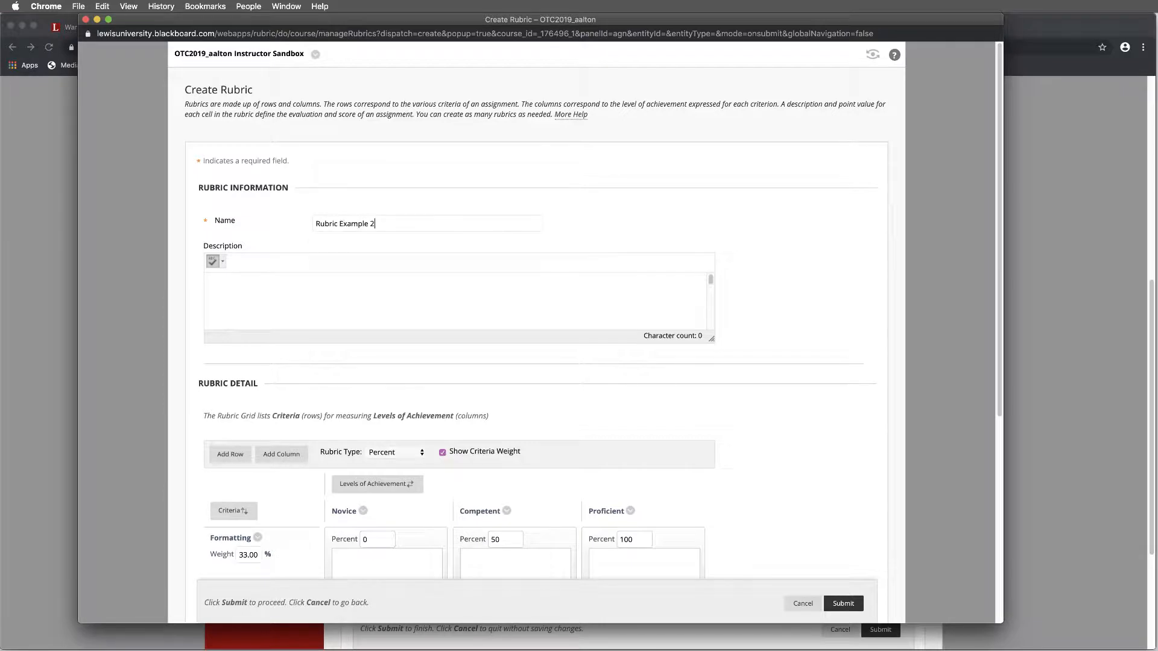
left_click(347, 288)
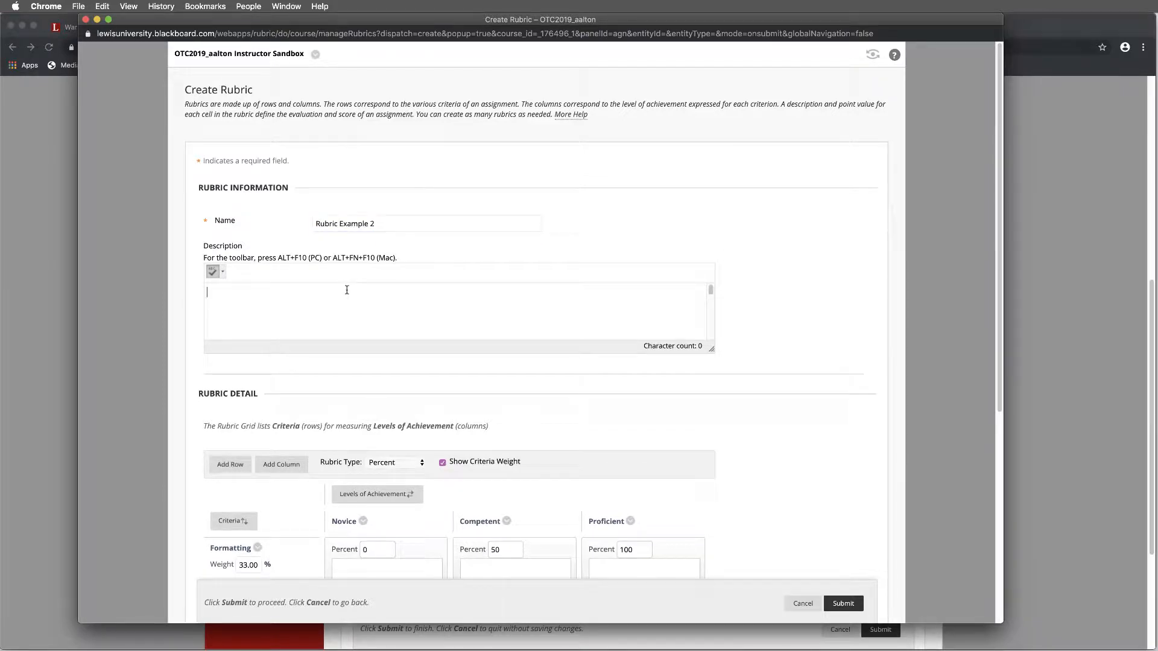
type("What assignment this is for")
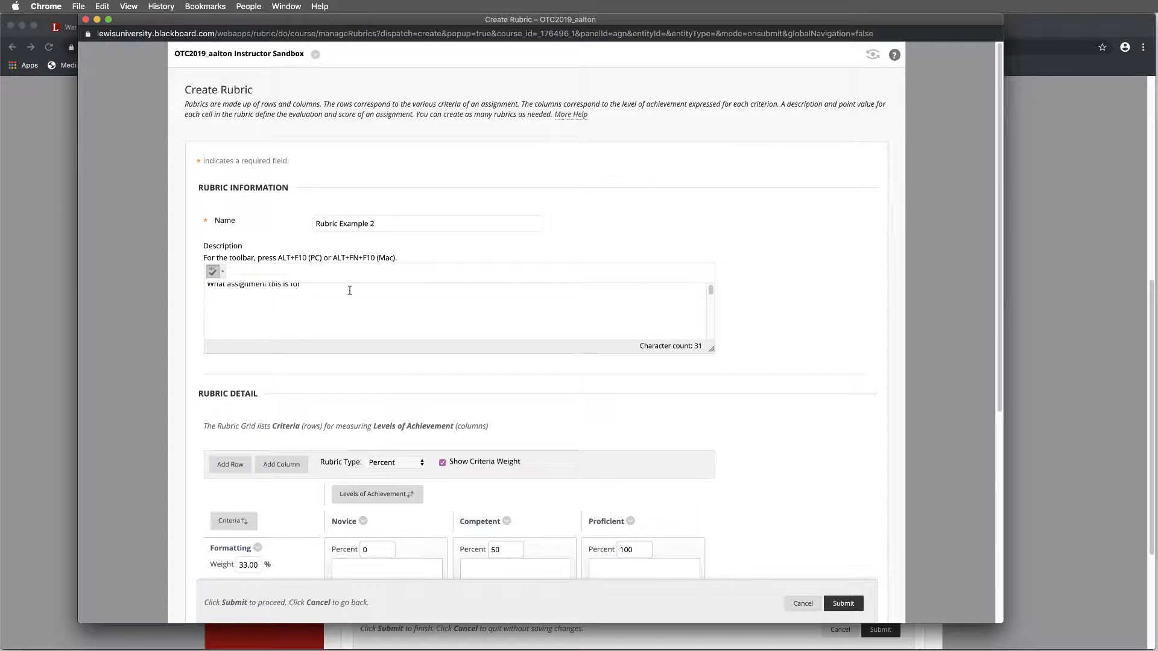
Step: Set the weight of the Formatting criterion to 10% in the rubric grid
scroll(349, 290, "down", 3)
scroll(482, 420, "down", 6)
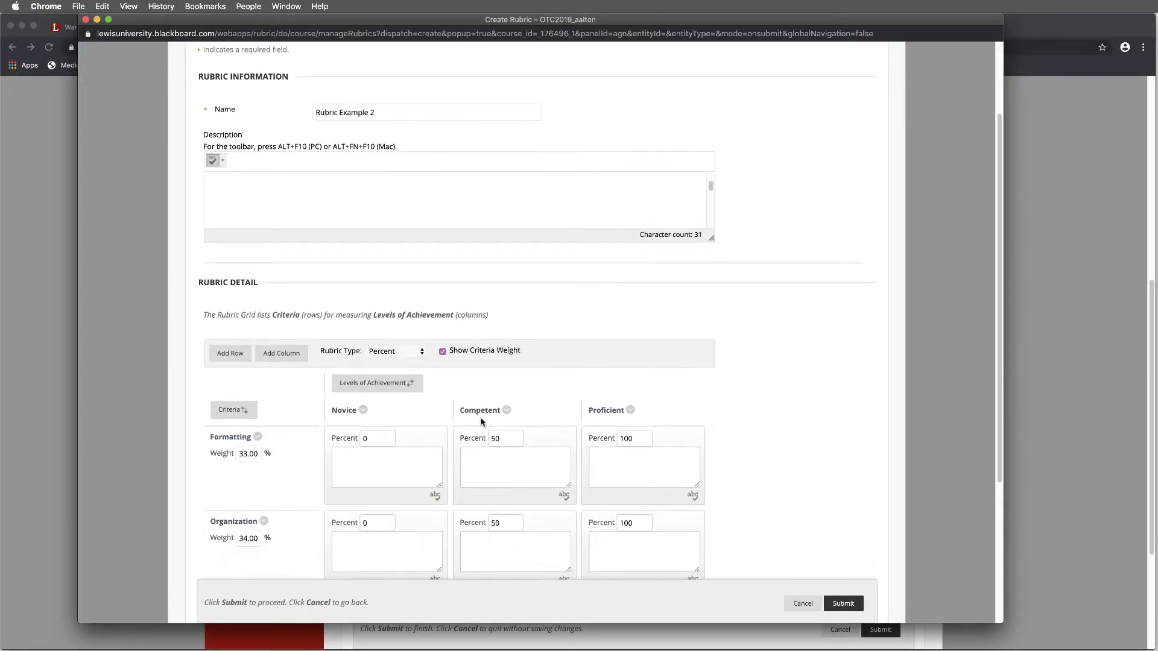
scroll(483, 421, "down", 3)
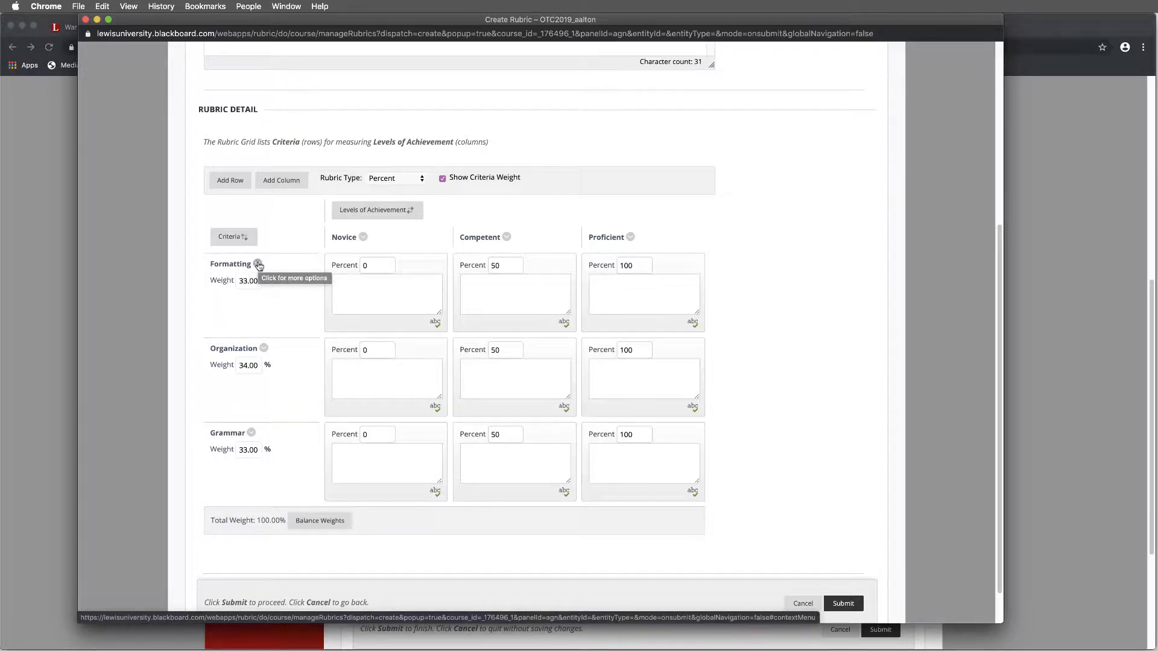
scroll(291, 274, "down", 1)
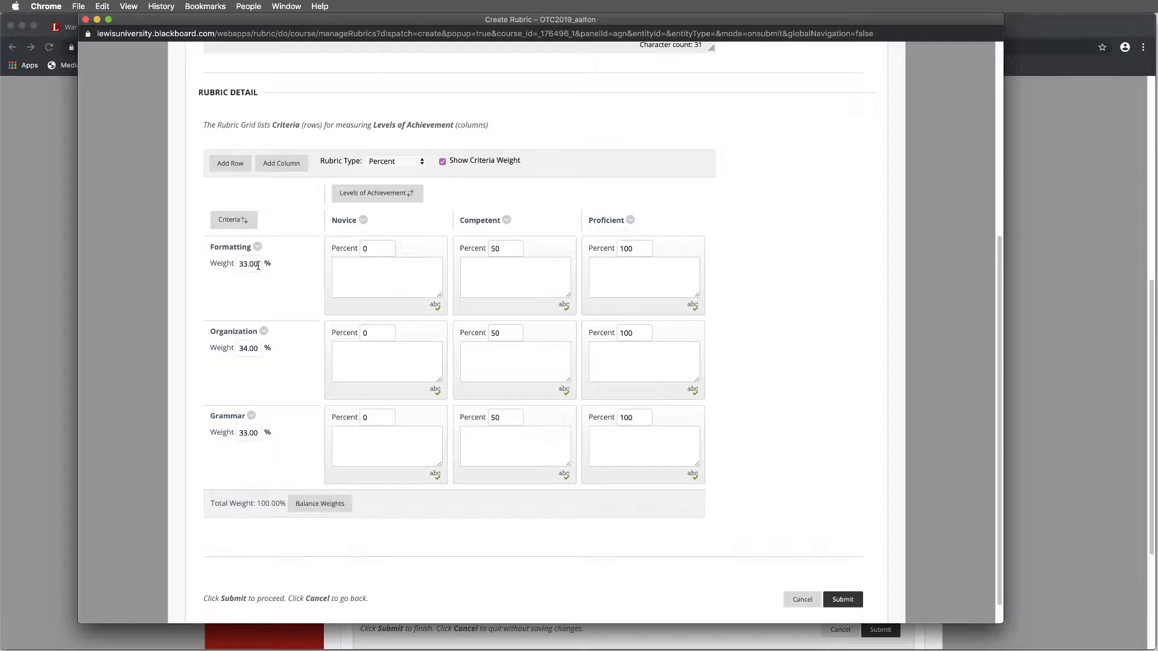
key("BackSpace")
key("BackSpace")
key("BackSpace")
key("BackSpace")
key("BackSpace")
type("10")
Step: Set the weight of the Organization criterion to 70%
left_click(258, 347)
left_click(257, 348)
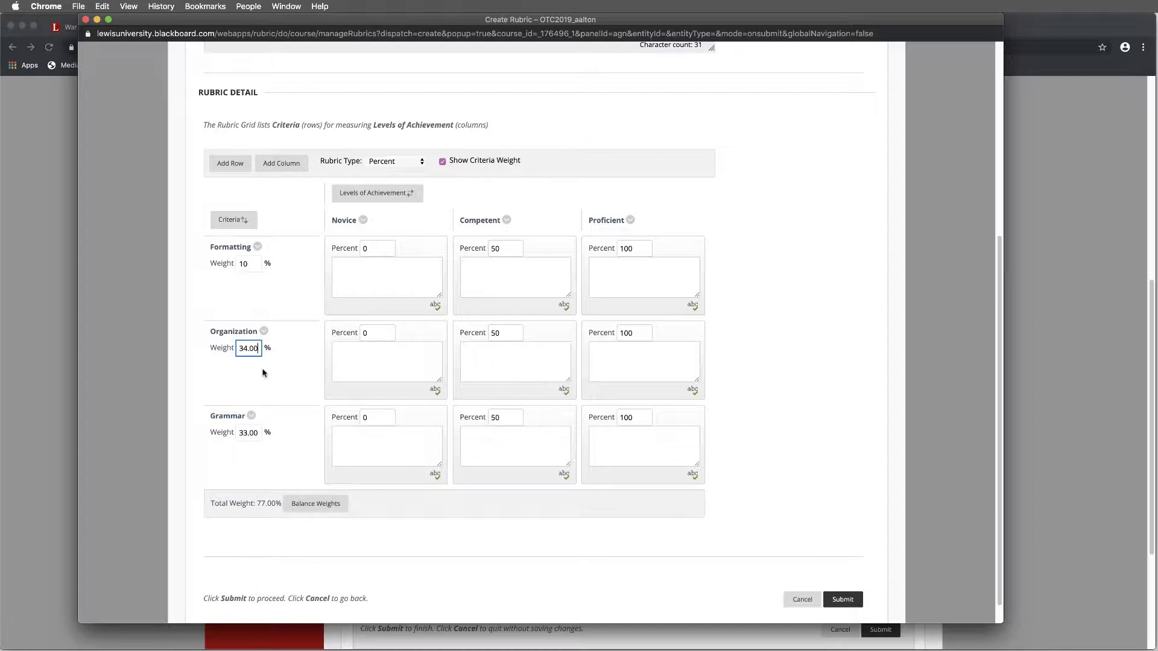
key("BackSpace")
key("BackSpace")
key("BackSpace")
key("BackSpace")
key("BackSpace")
type("70")
Step: Set the weight of the Grammar criterion to 20% and balance the weights across all criteria
left_click(258, 433)
key("BackSpace")
key("BackSpace")
key("BackSpace")
key("BackSpace")
key("BackSpace")
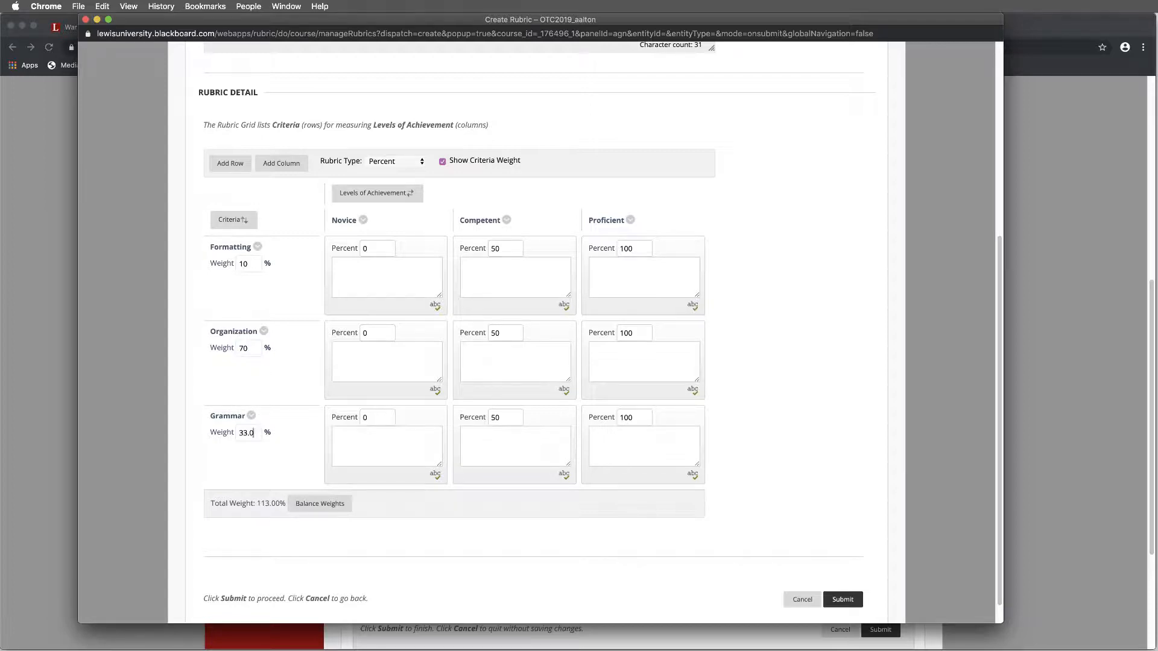
type("10")
left_click(302, 437)
left_click(254, 433)
type("20")
left_click(288, 463)
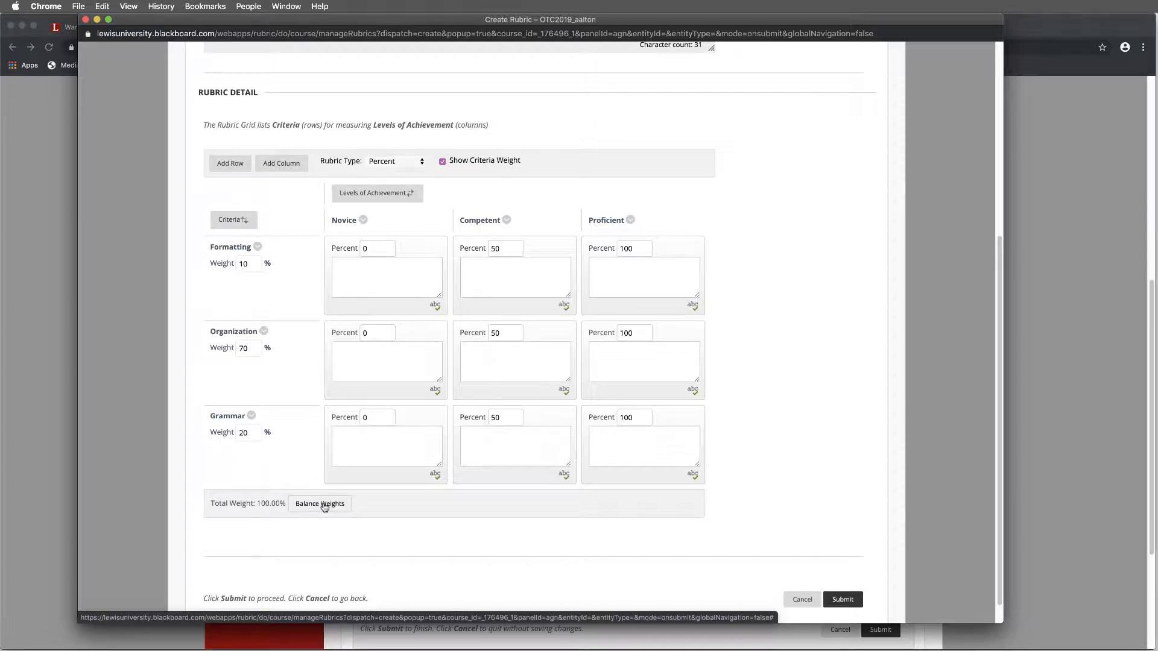
left_click(324, 506)
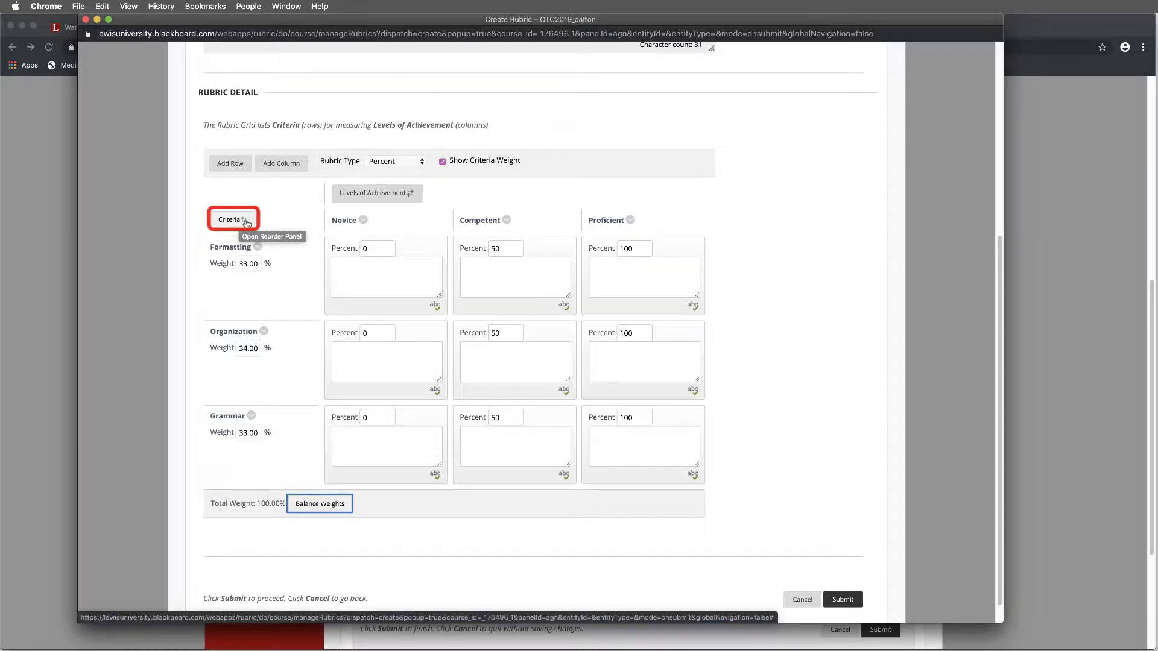
Step: Try to reorder the rubric criteria by moving Formatting below Organization
left_click(248, 222)
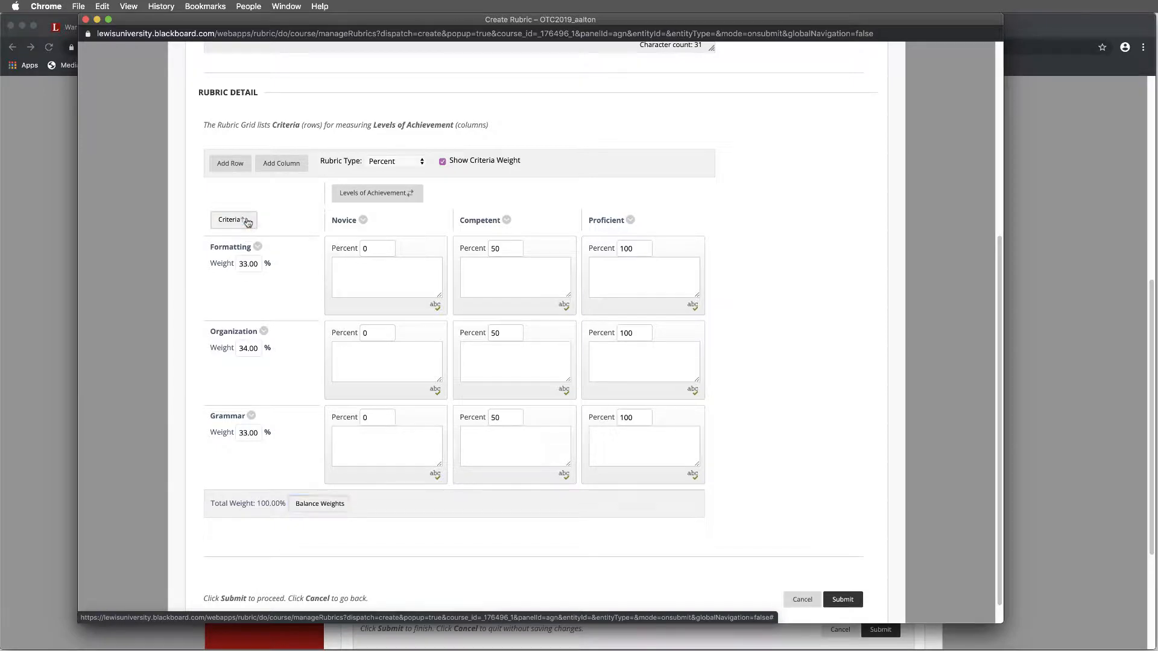
scroll(350, 413, "down", 2)
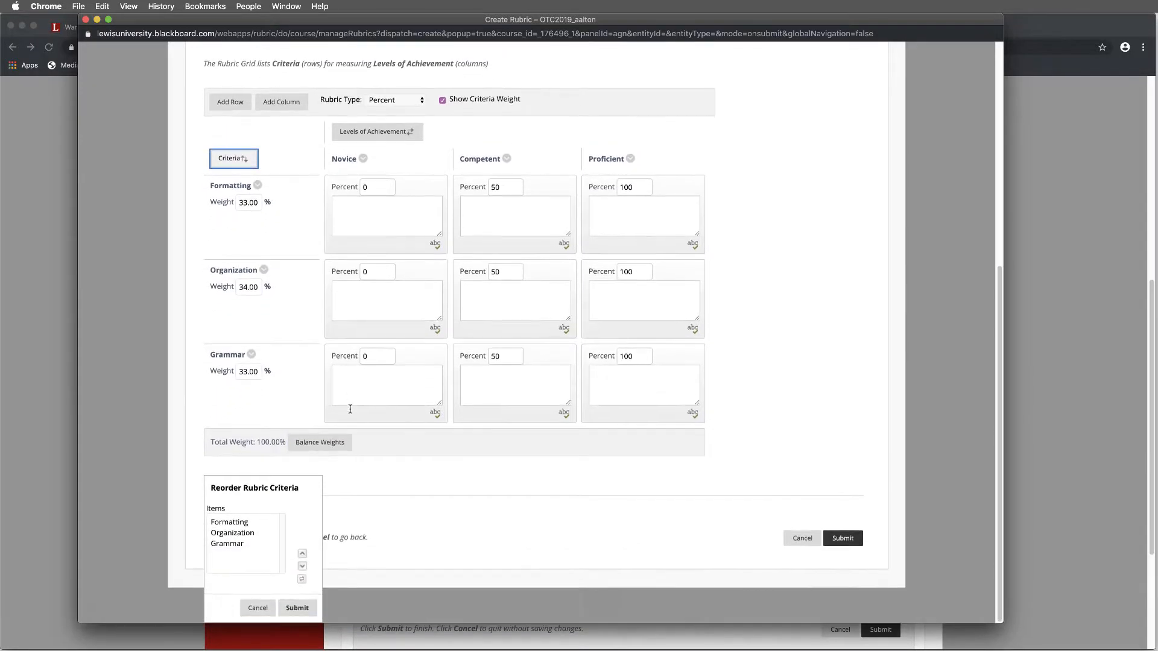
left_click(250, 524)
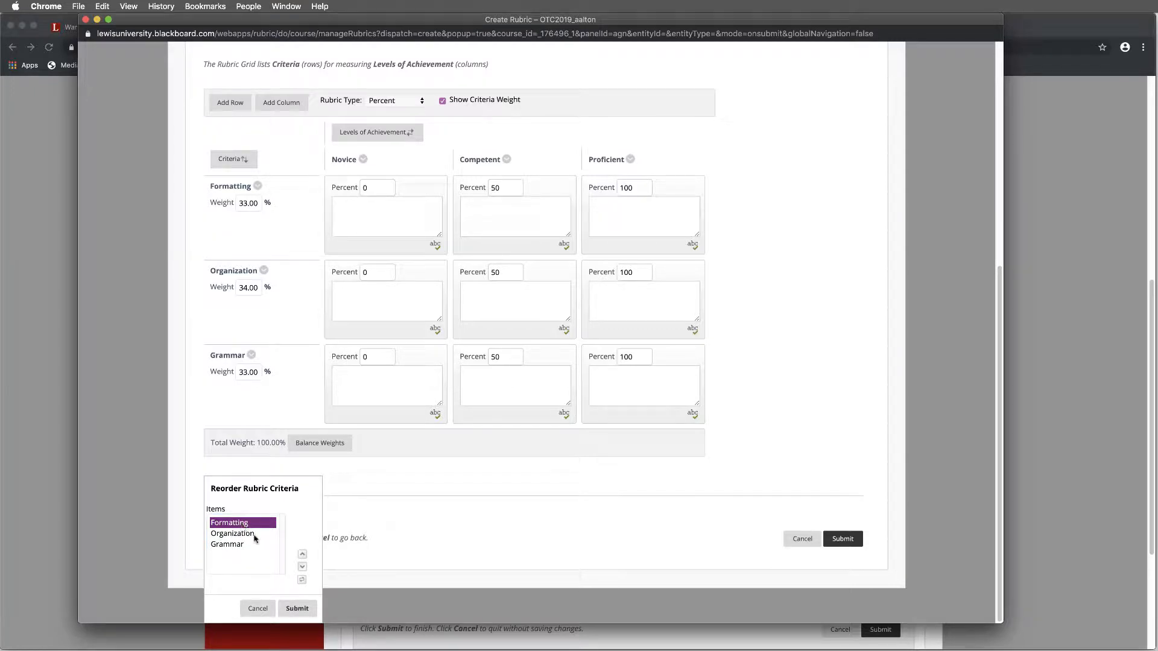
left_click(302, 567)
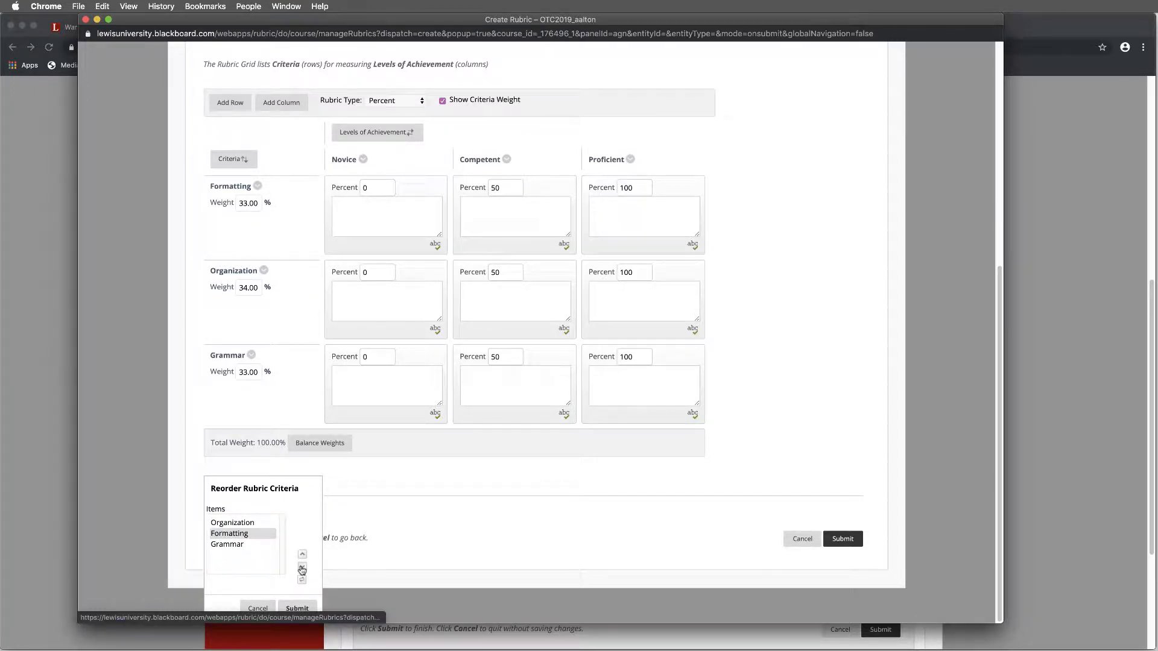
left_click(302, 553)
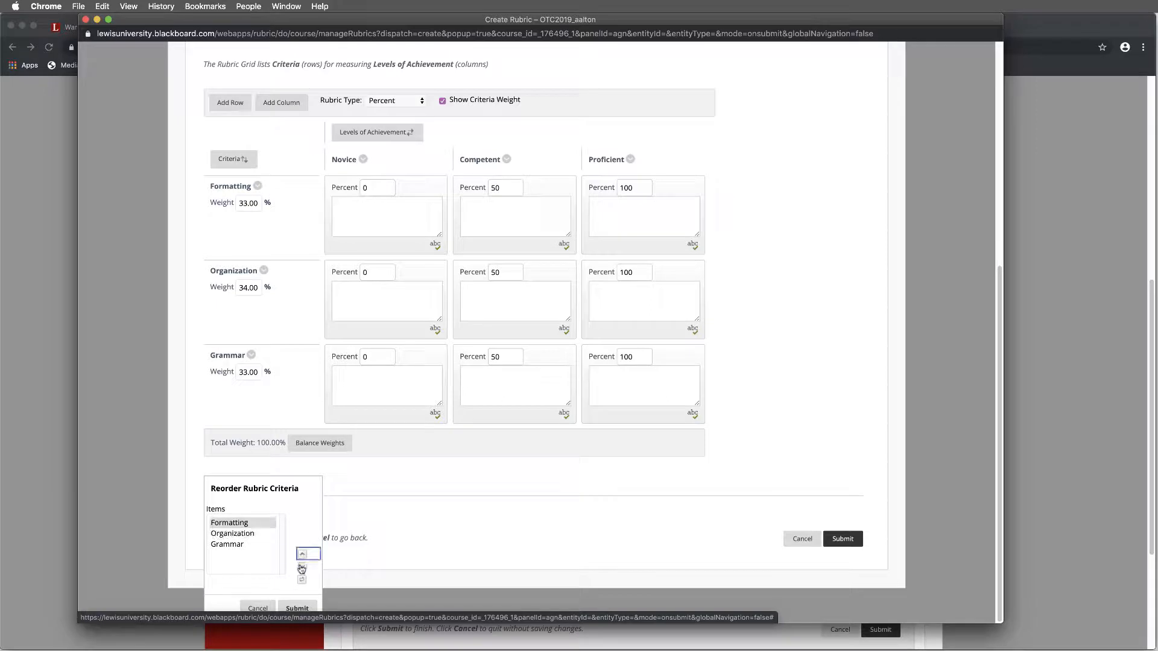
left_click(302, 567)
left_click(302, 553)
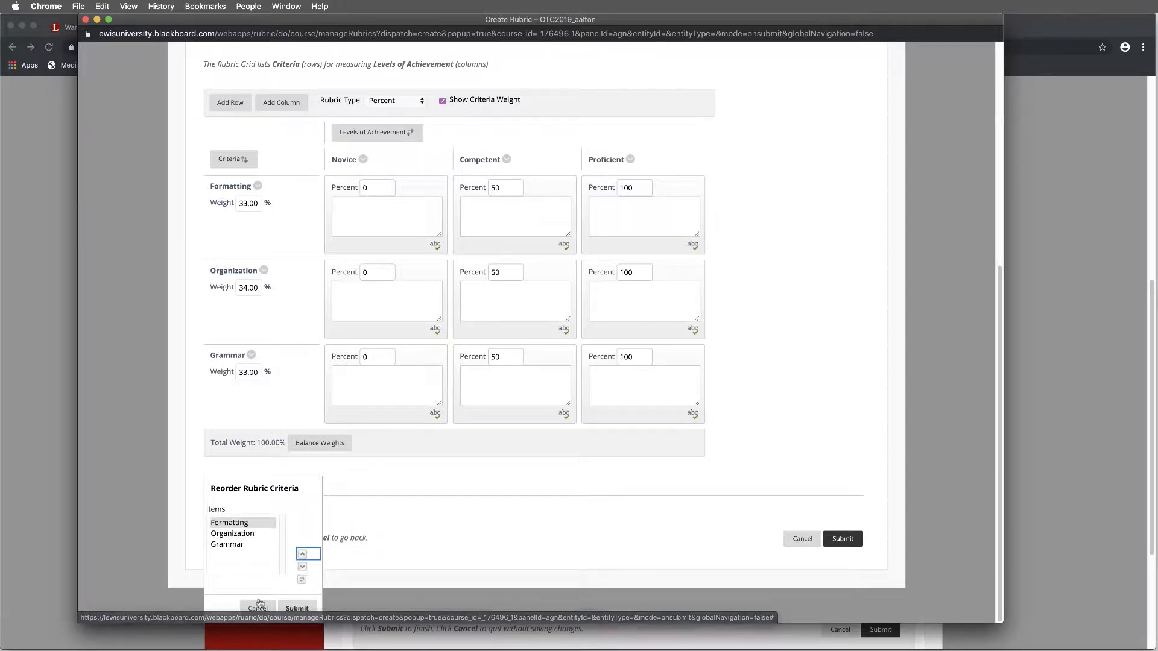
left_click(260, 607)
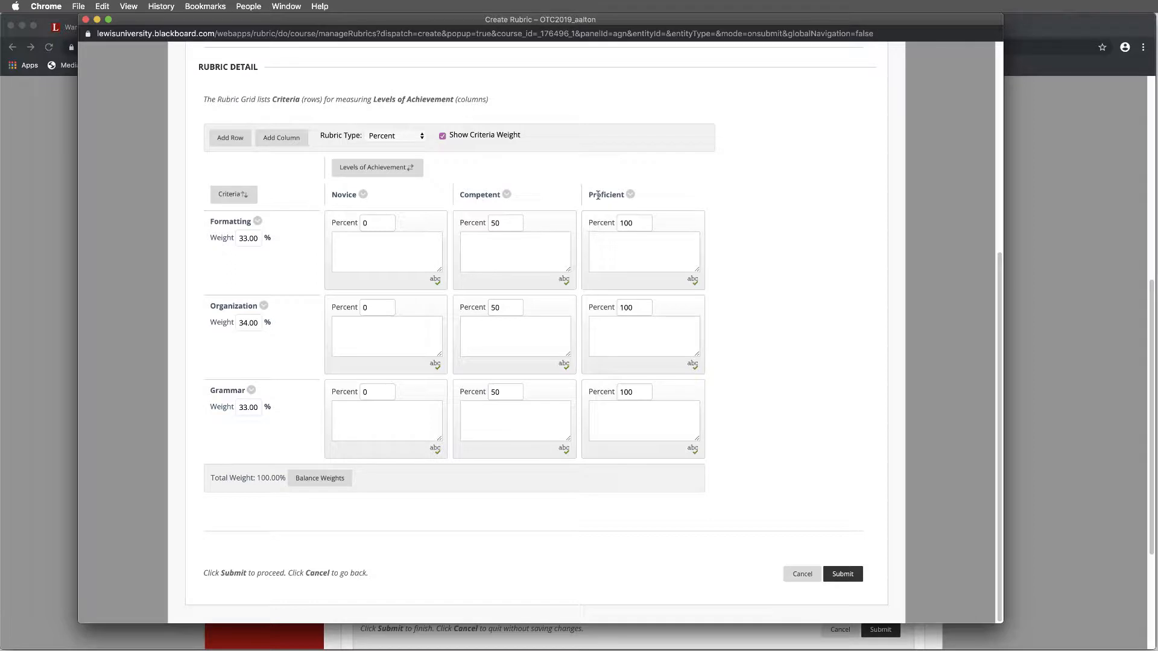
Step: Try to reorder the levels of achievement by moving Proficient ahead of Novice and Competent
left_click(386, 169)
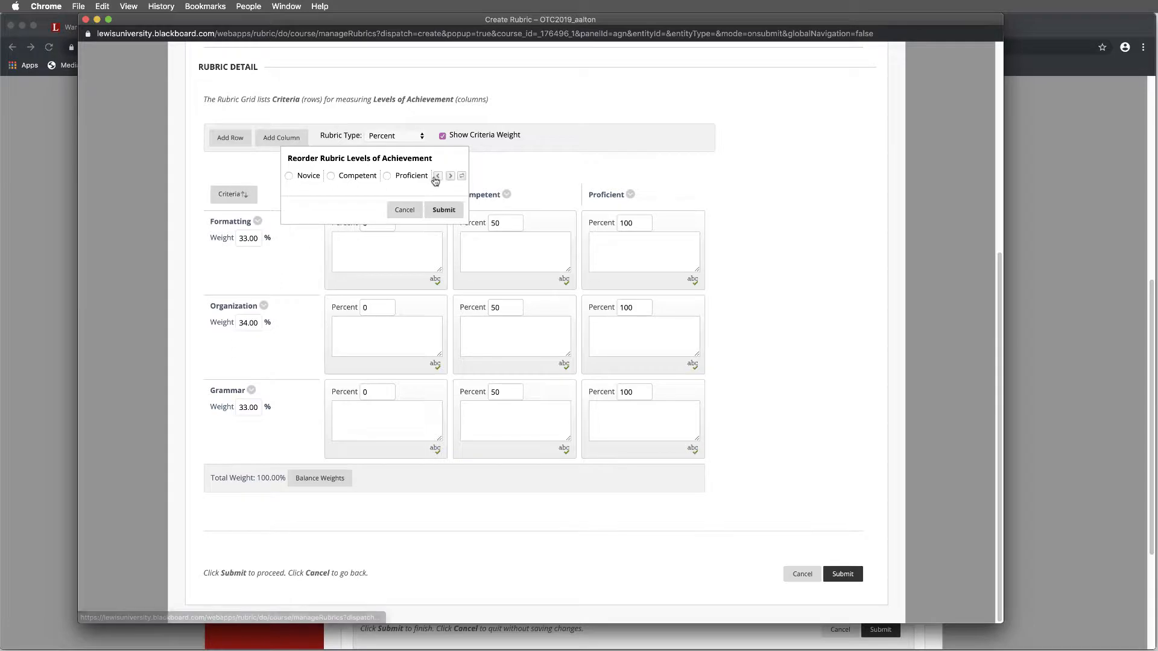
left_click(386, 175)
left_click(438, 176)
left_click(438, 176)
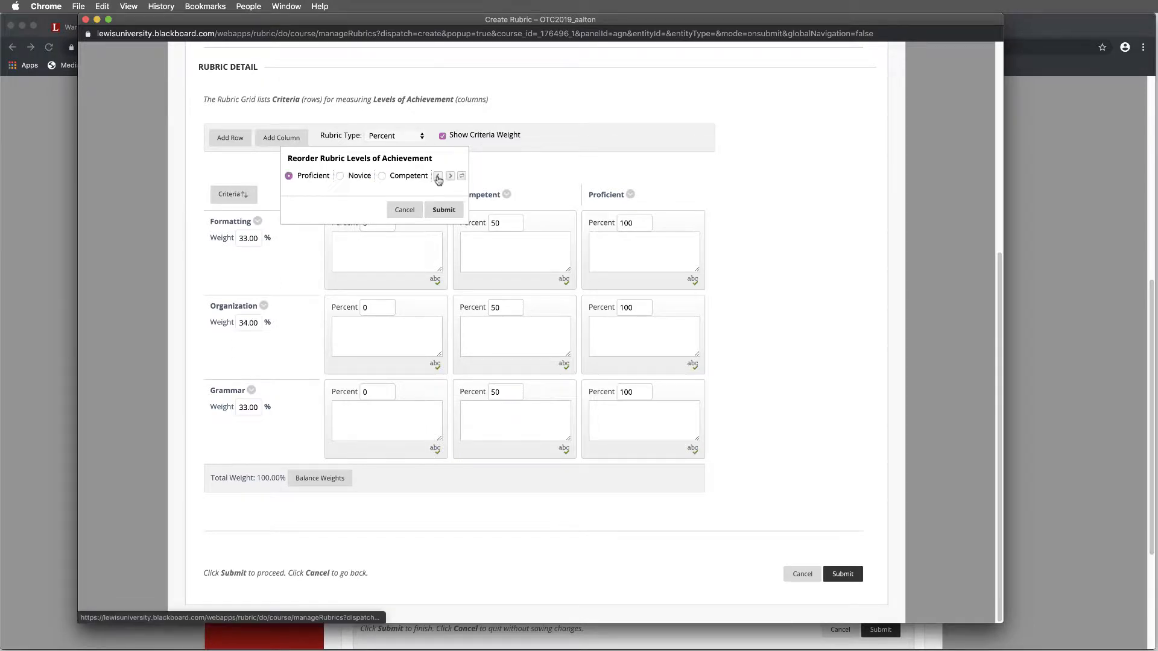
left_click(450, 176)
left_click(451, 175)
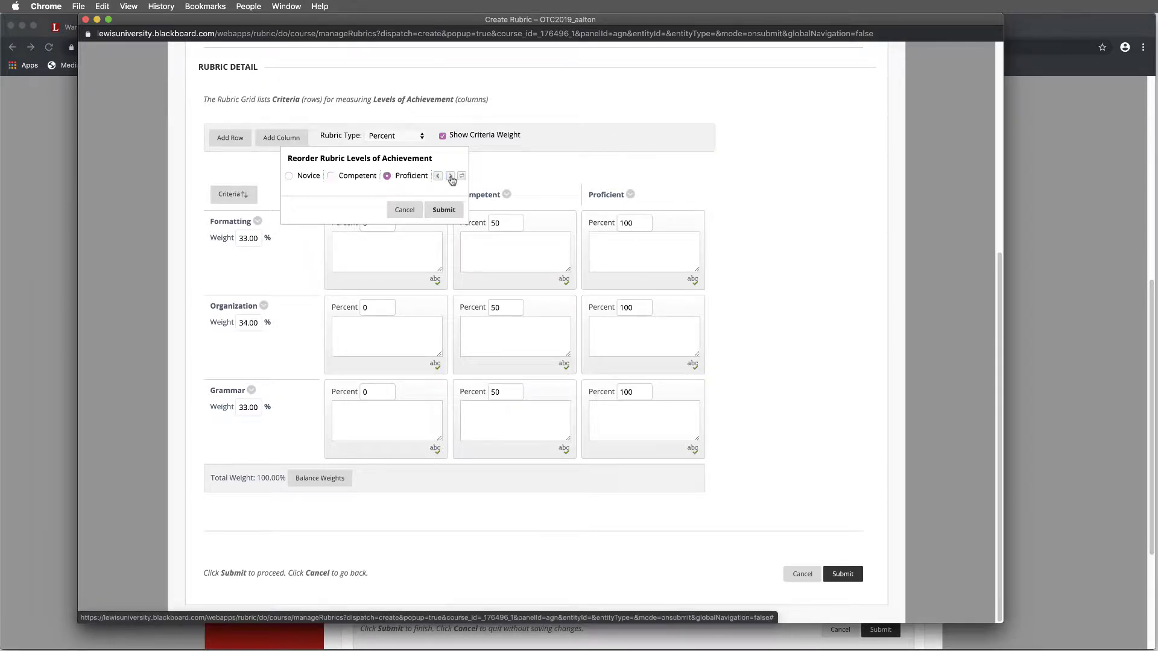
left_click(404, 209)
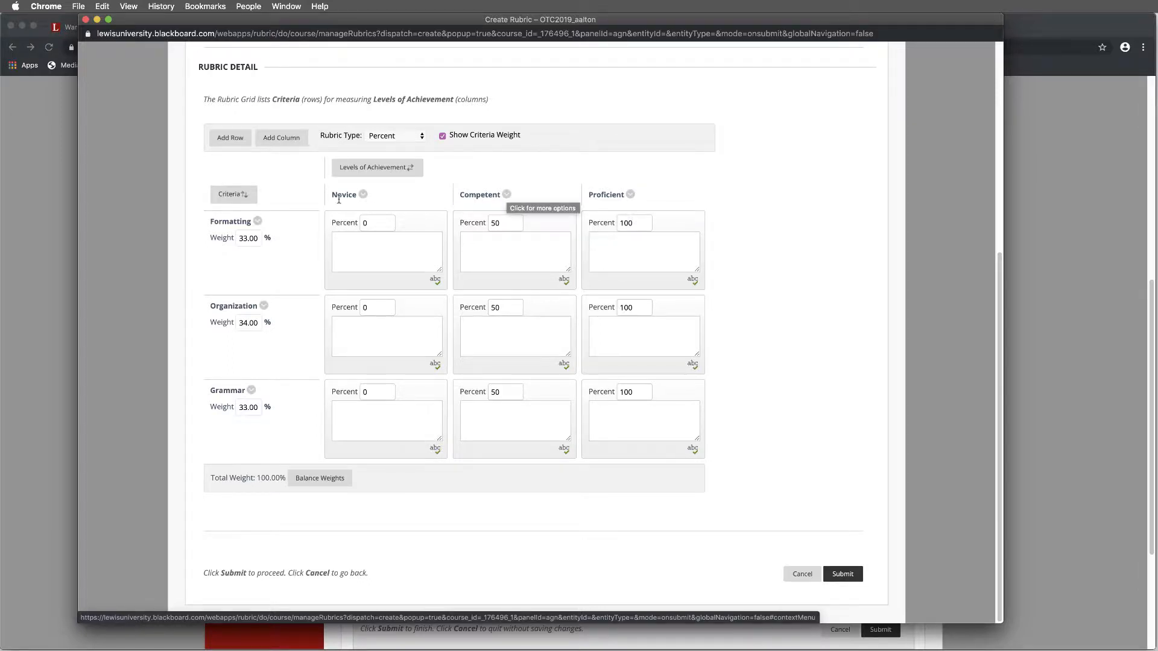
left_click(631, 197)
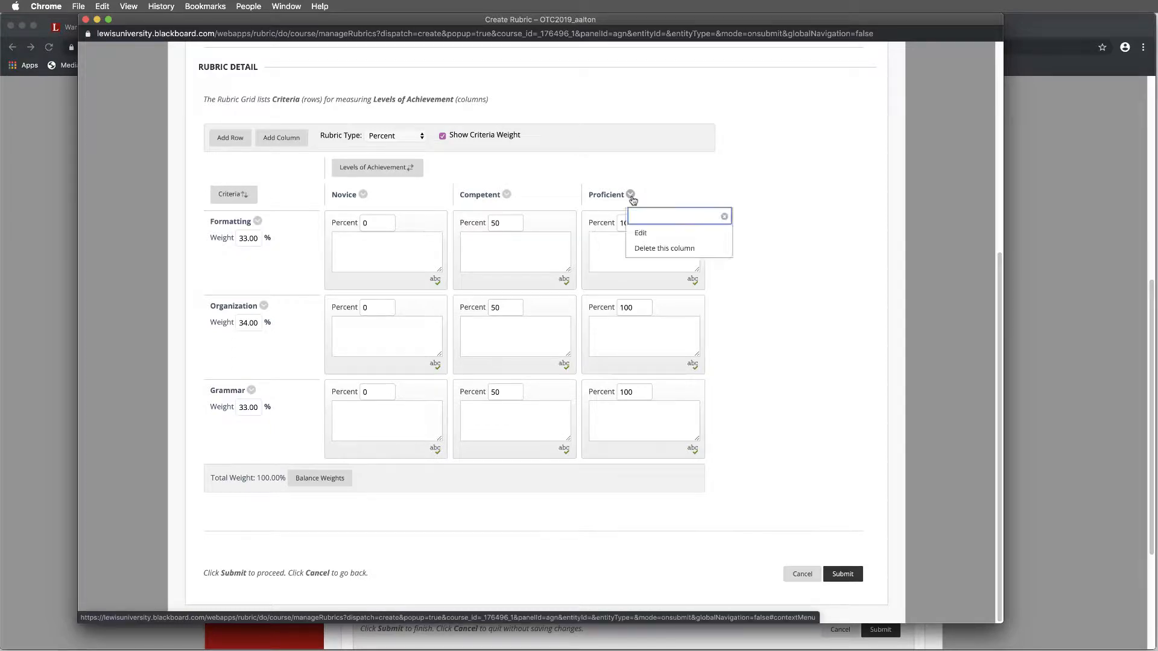
left_click(662, 234)
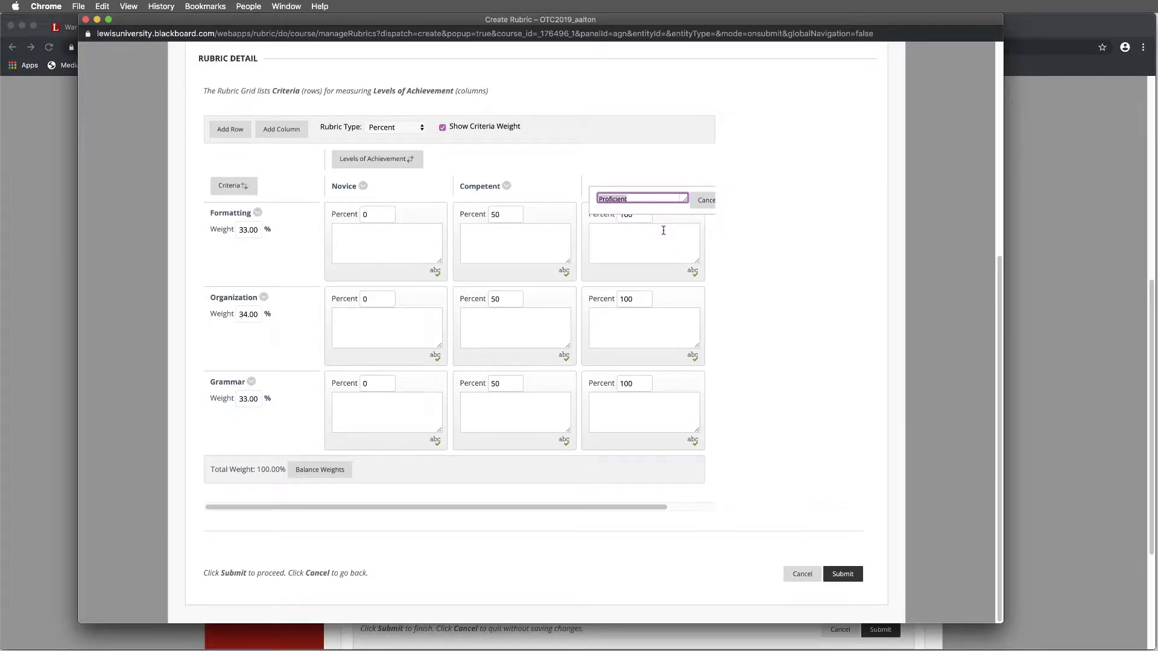
left_click(705, 202)
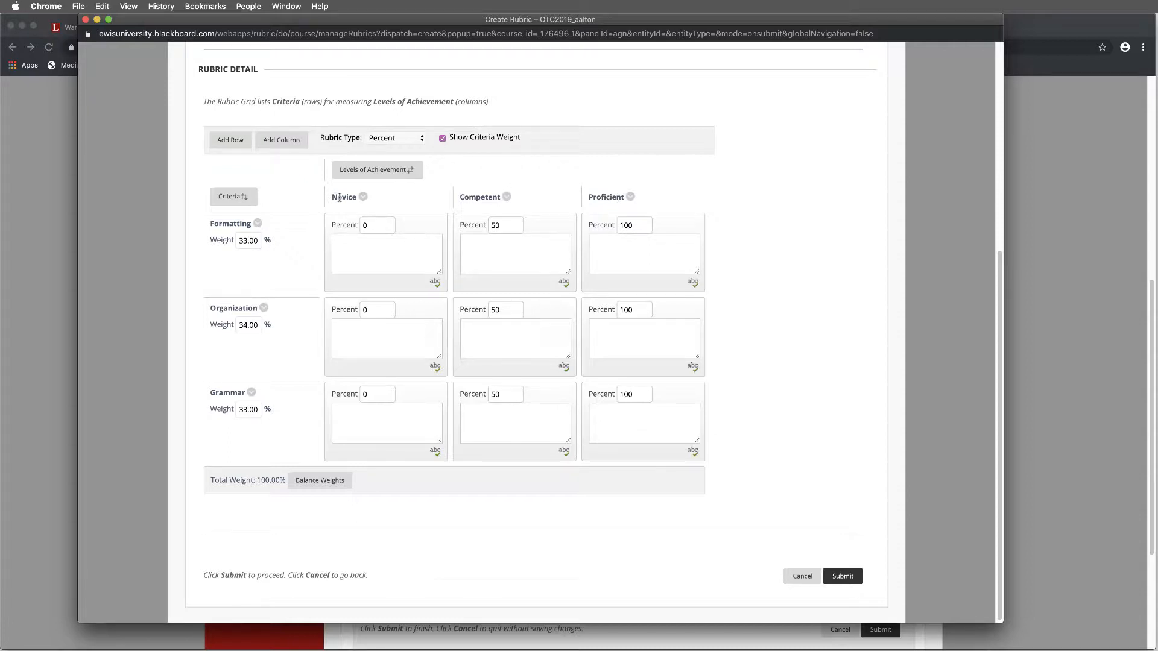
Step: Add a level of achievement column to the rubric and name it Fair
left_click(285, 144)
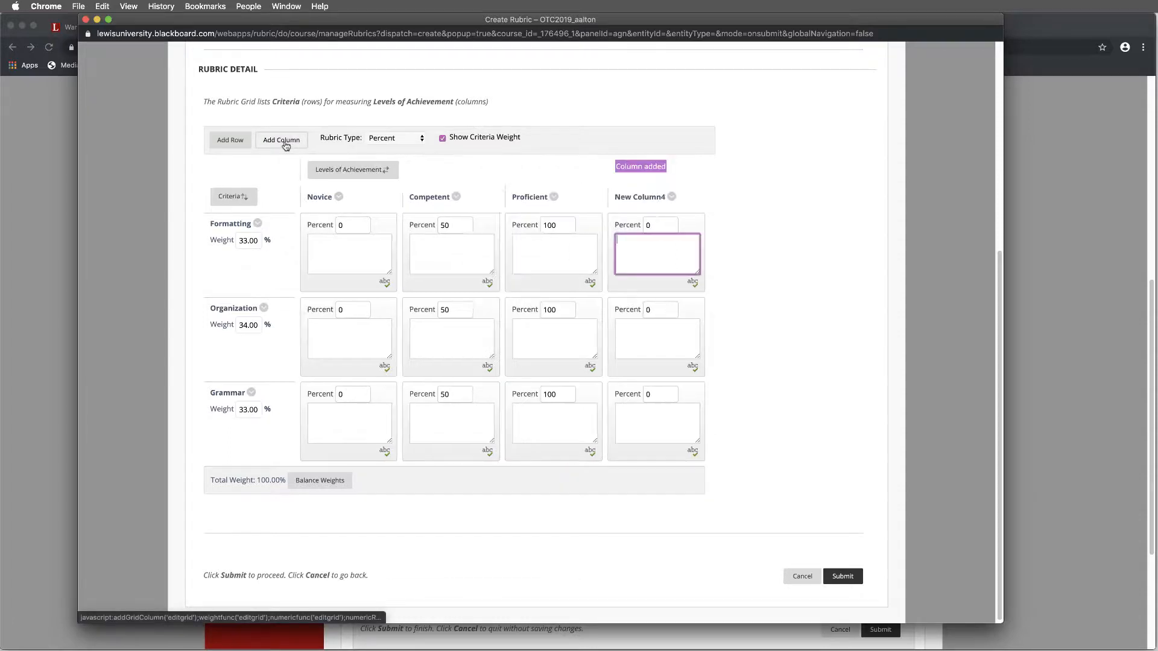
left_click(671, 197)
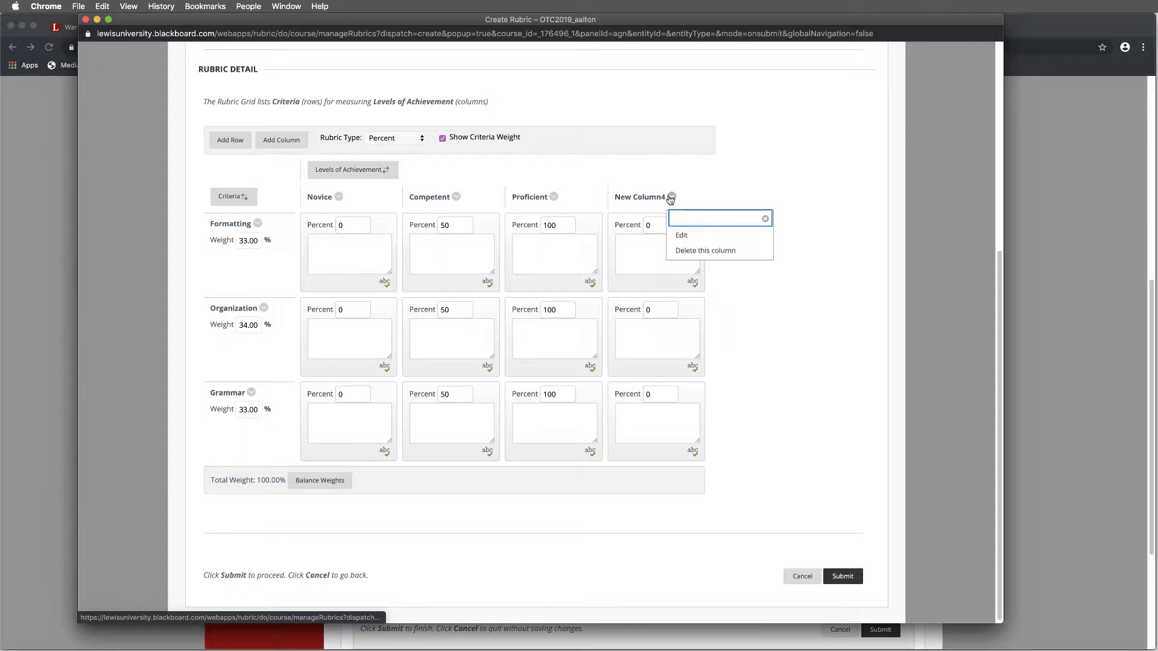
left_click(690, 221)
left_click(671, 197)
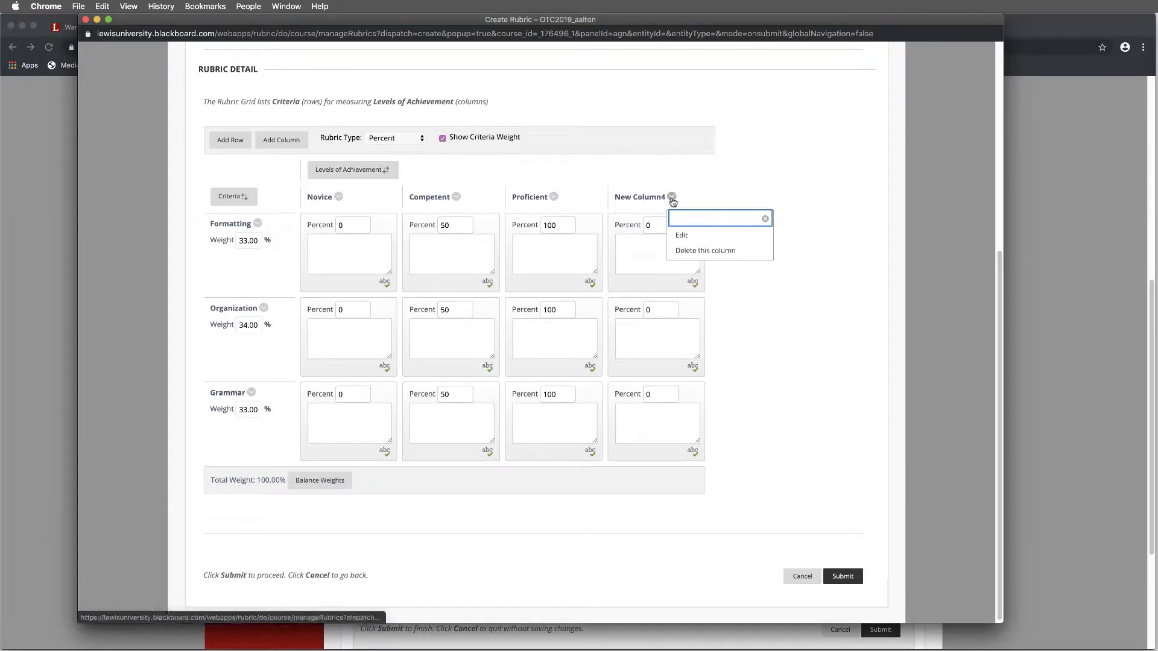
left_click(684, 234)
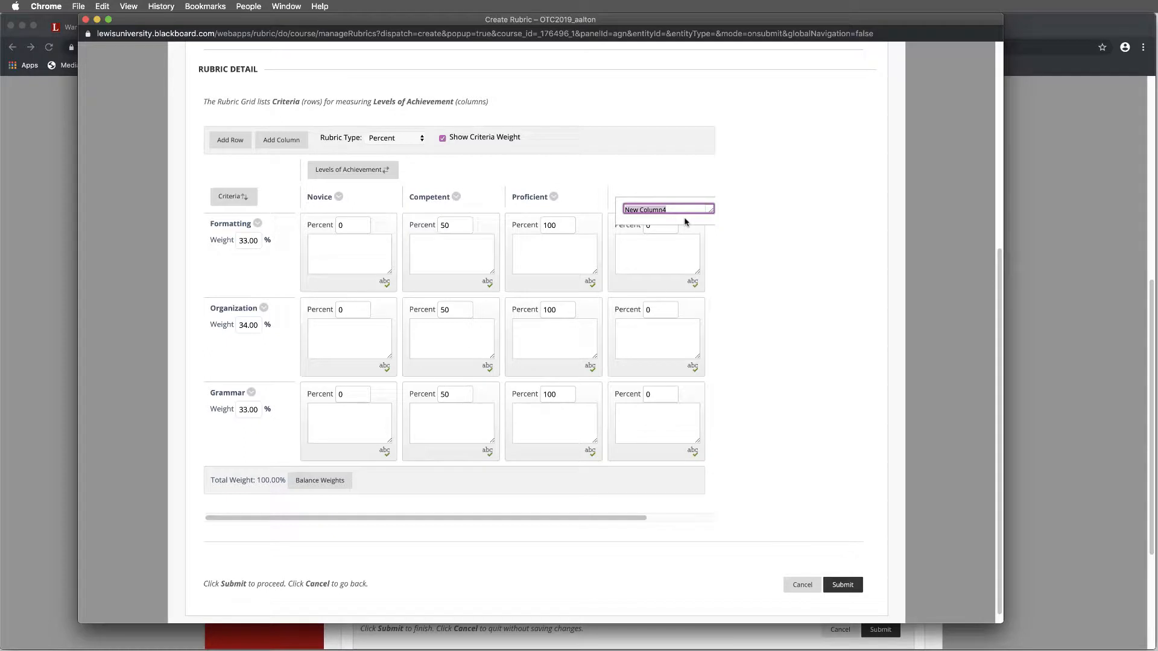
key("BackSpace")
type("Fair")
key("Return")
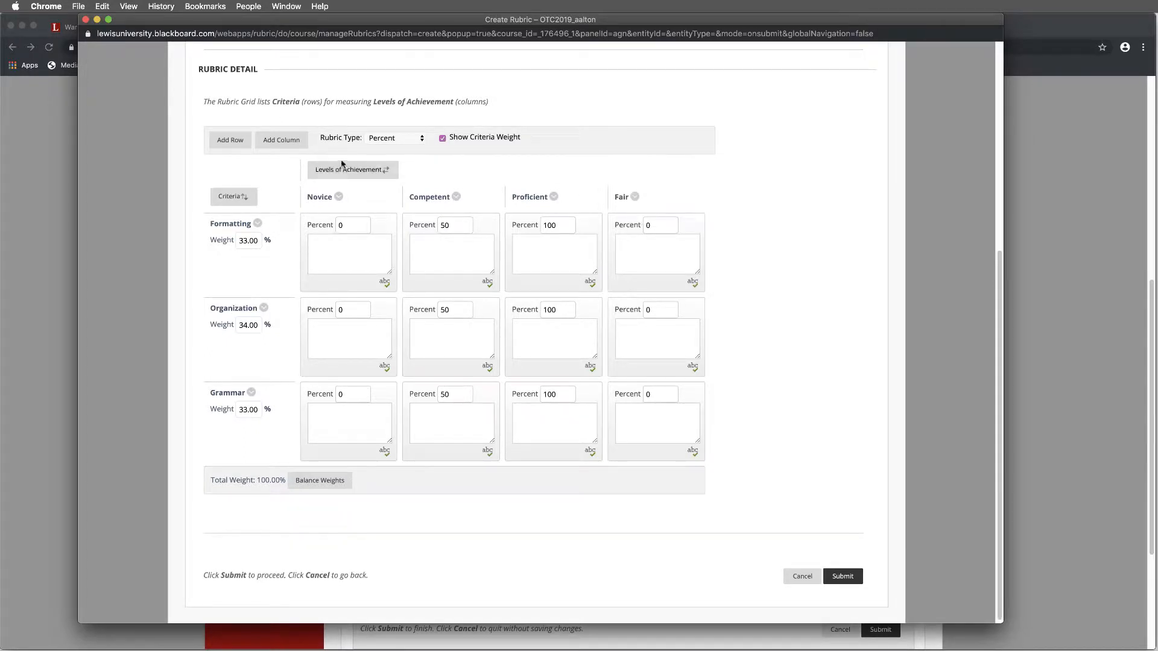
Step: Add another level of achievement column to the rubric and name it Deficient
left_click(274, 146)
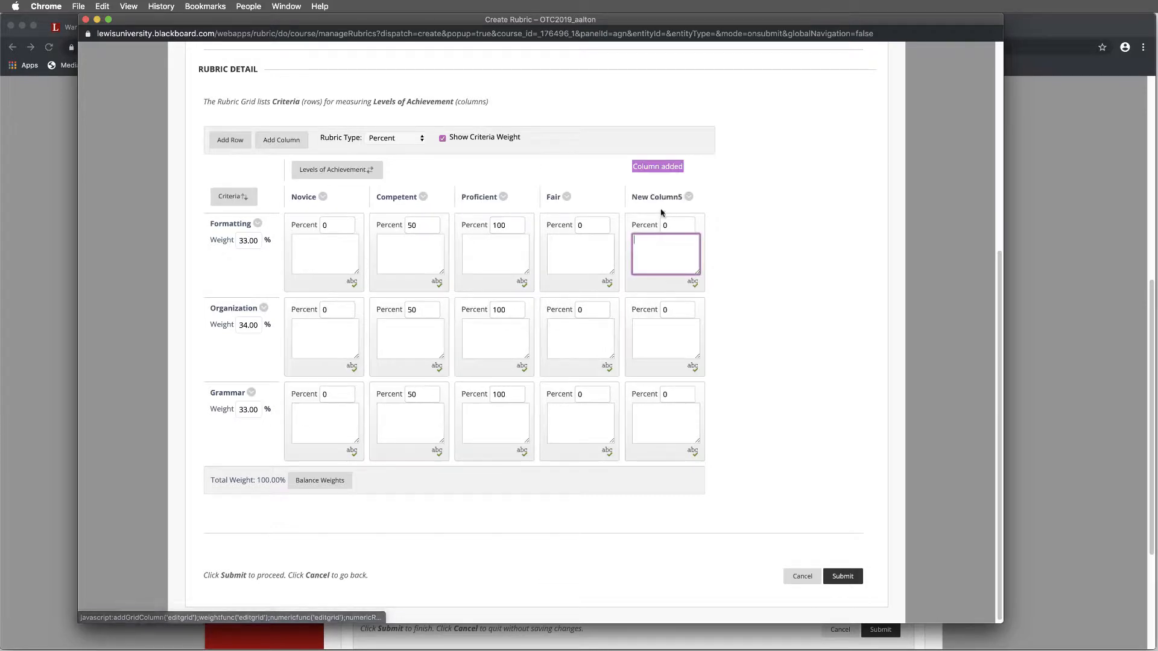
left_click(689, 196)
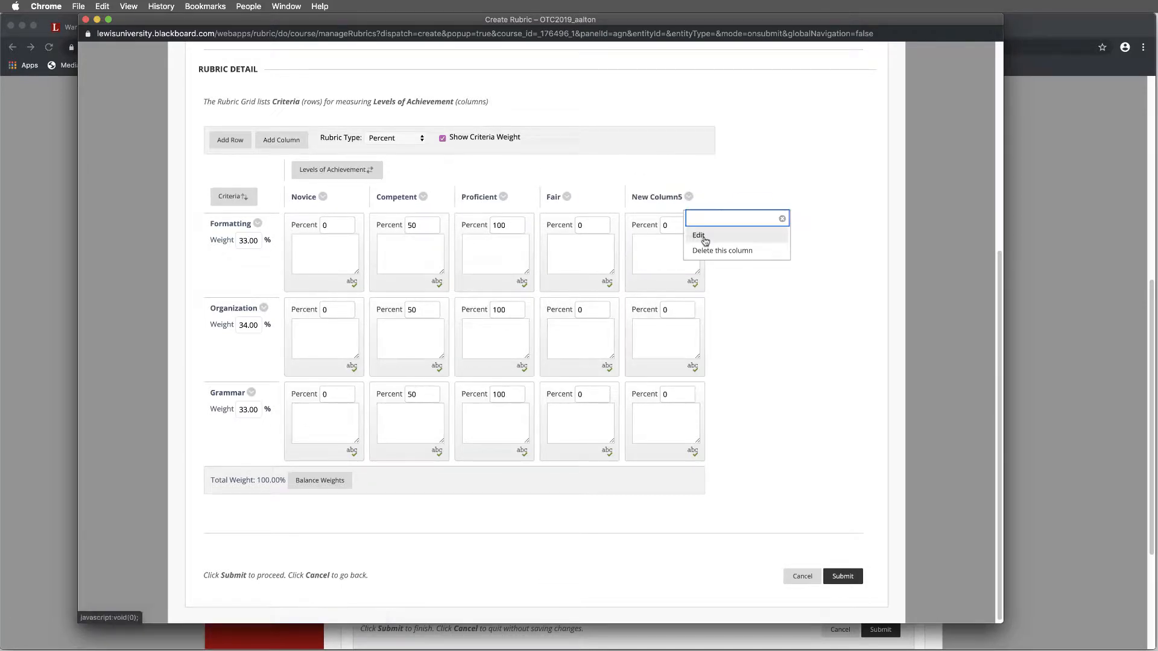
left_click(699, 236)
key("BackSpace")
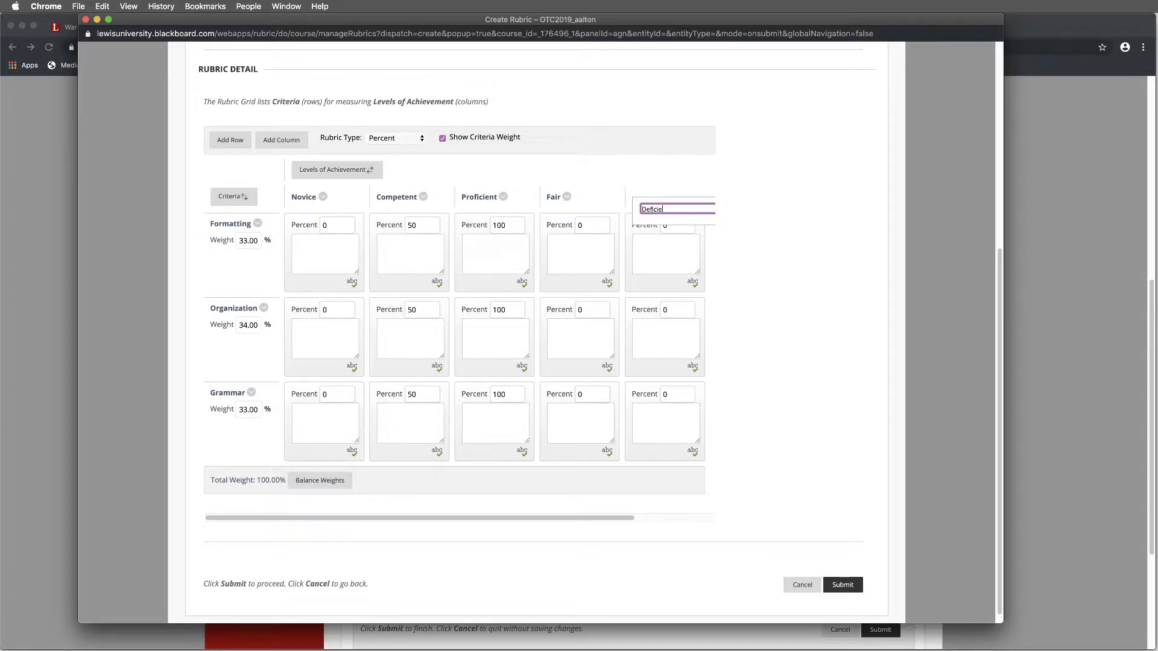
key("Return")
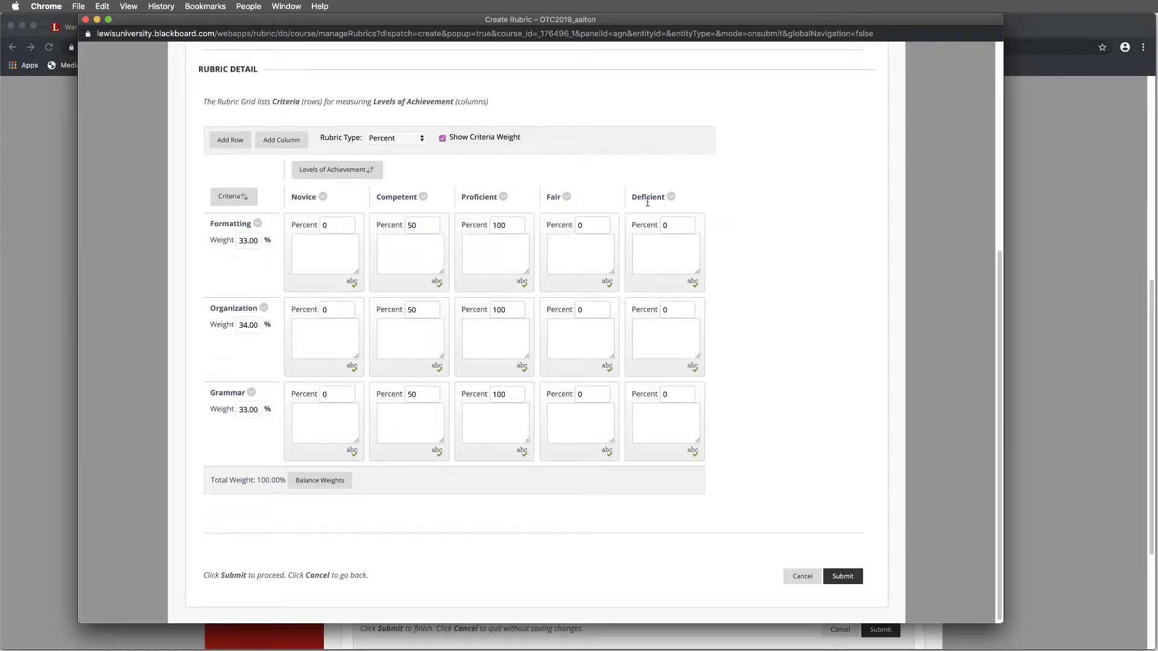
Step: Reorder the rubric's levels of achievement to Deficient, Novice, Fair, Competent, Proficient
left_click(336, 172)
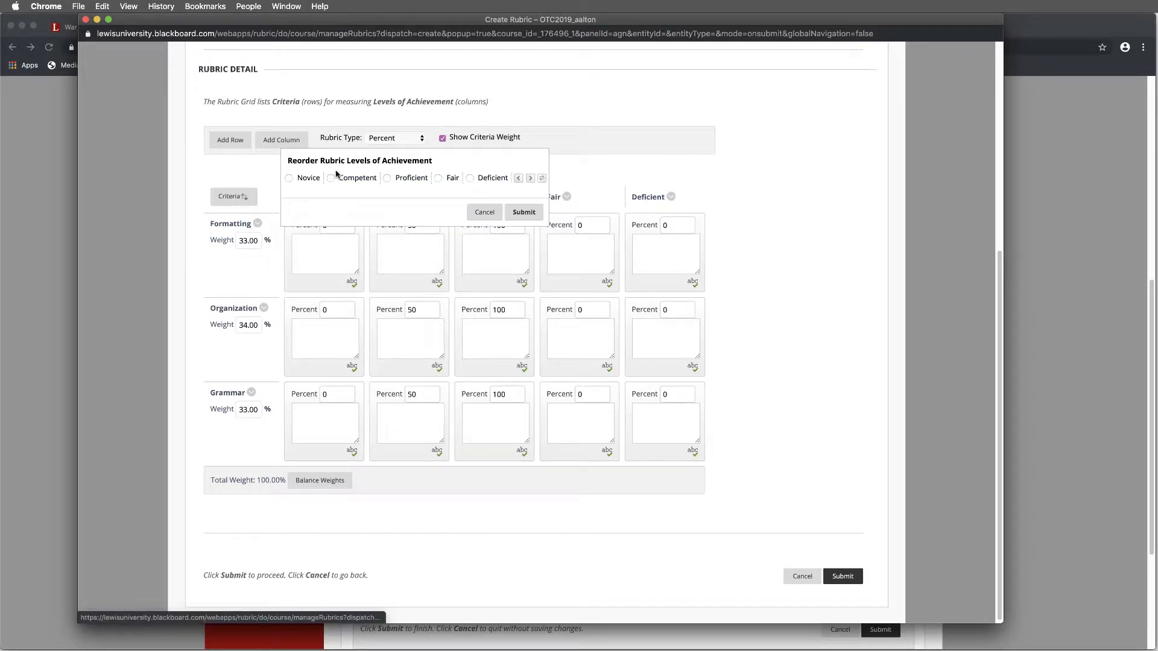
left_click(438, 179)
left_click(518, 179)
left_click(518, 179)
left_click(518, 178)
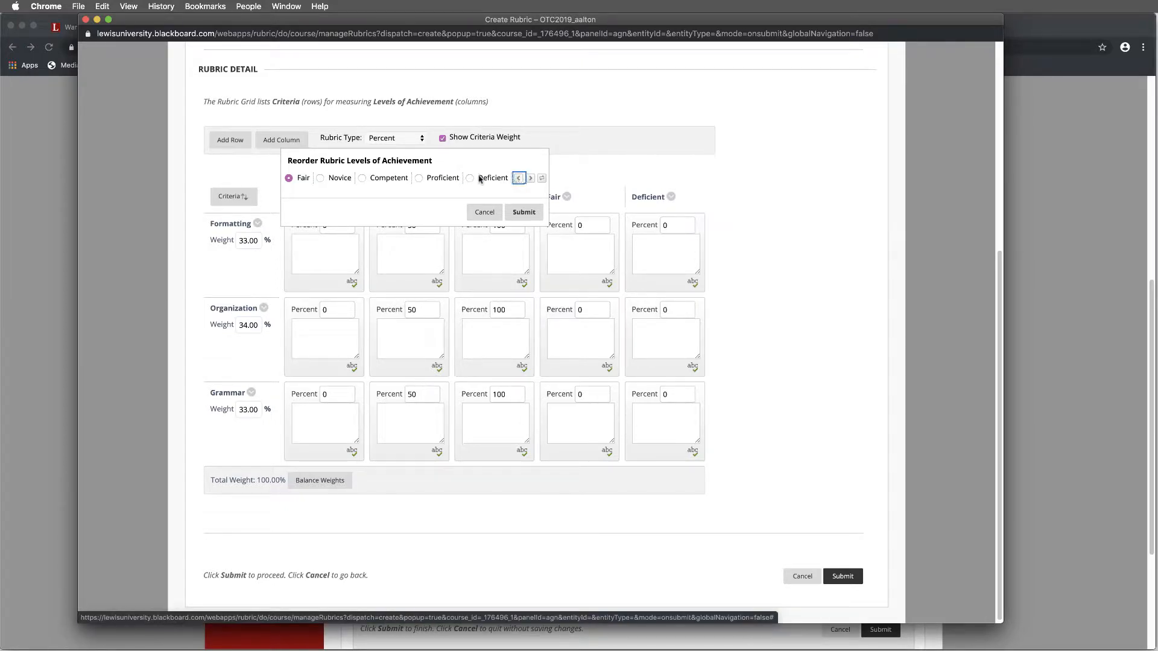
left_click(505, 181)
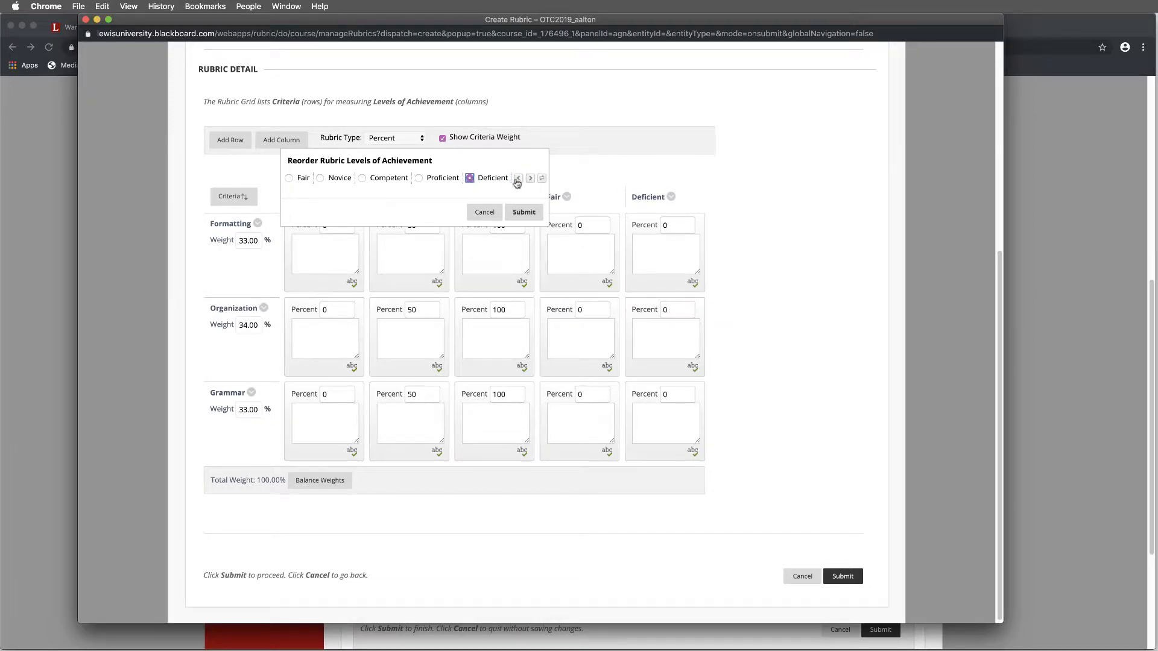
left_click(517, 178)
left_click(518, 178)
left_click(518, 179)
left_click(518, 178)
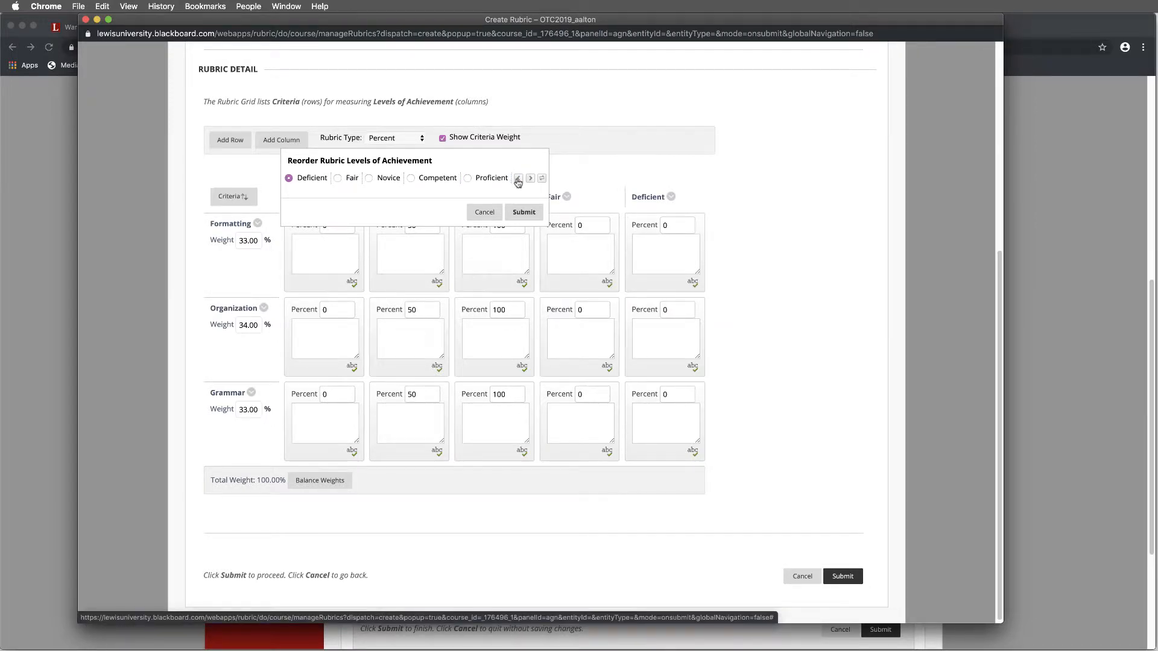
left_click(523, 212)
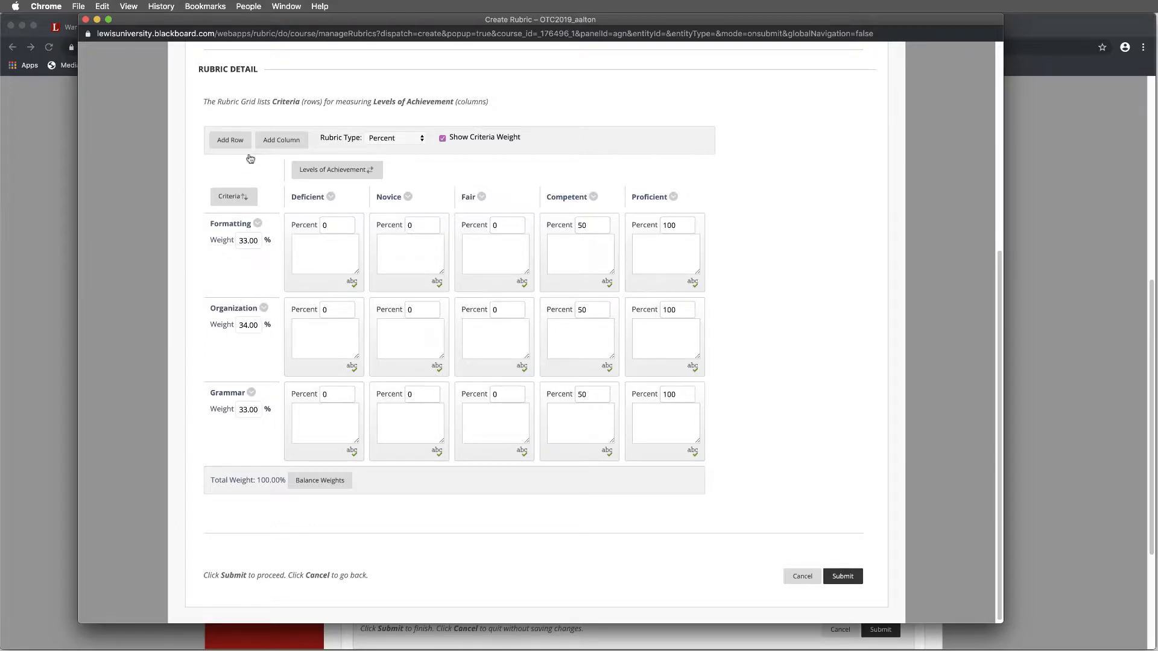
Step: Add a criterion row to the rubric and name it Correctness of Answer
left_click(231, 141)
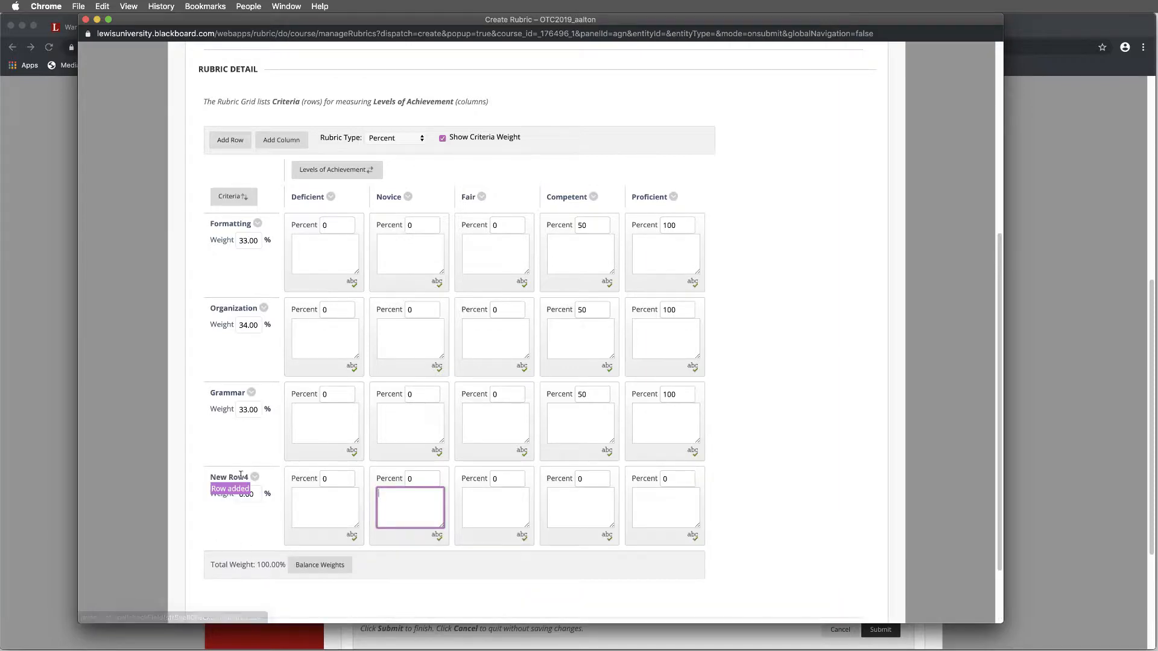
left_click(255, 478)
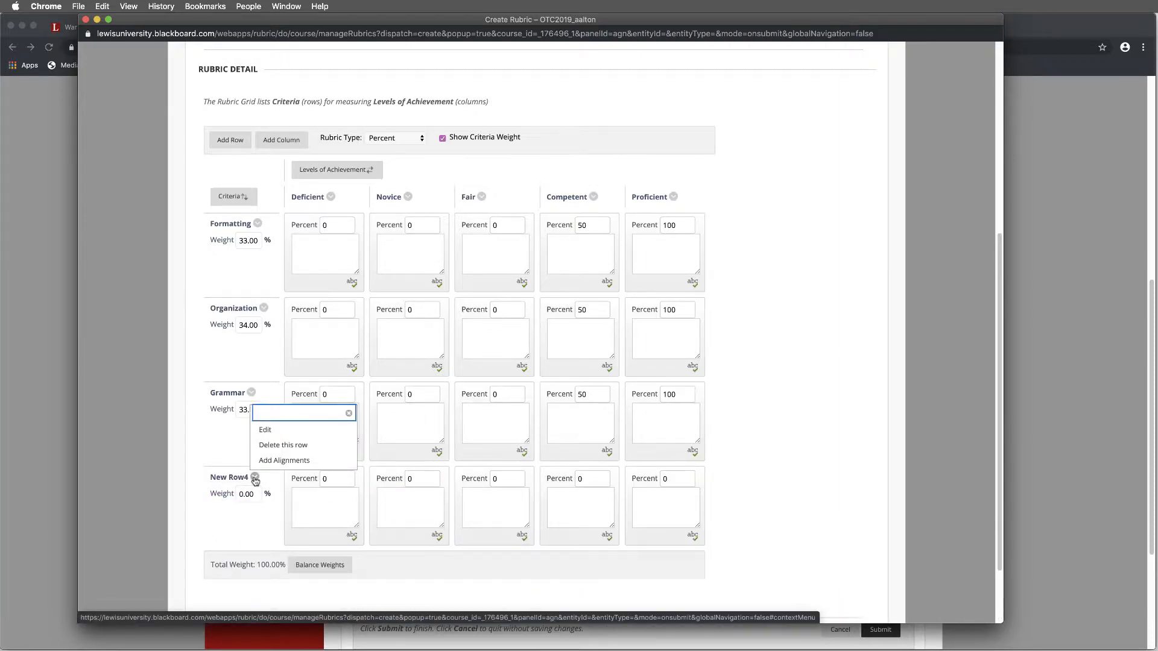
left_click(265, 430)
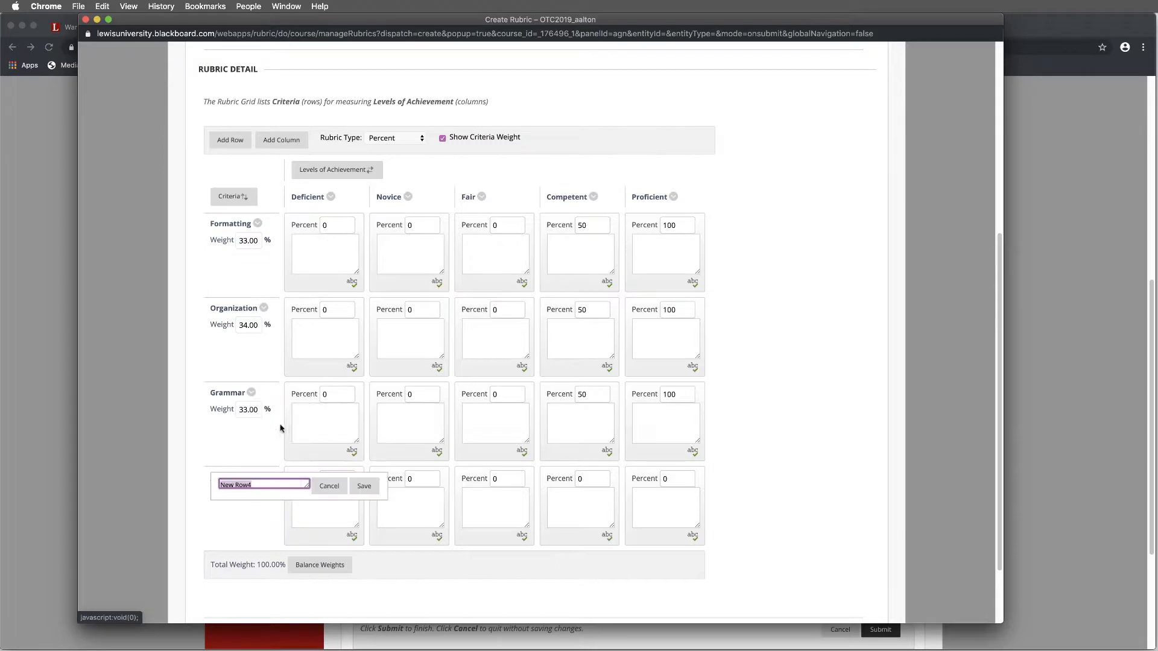
key("BackSpace")
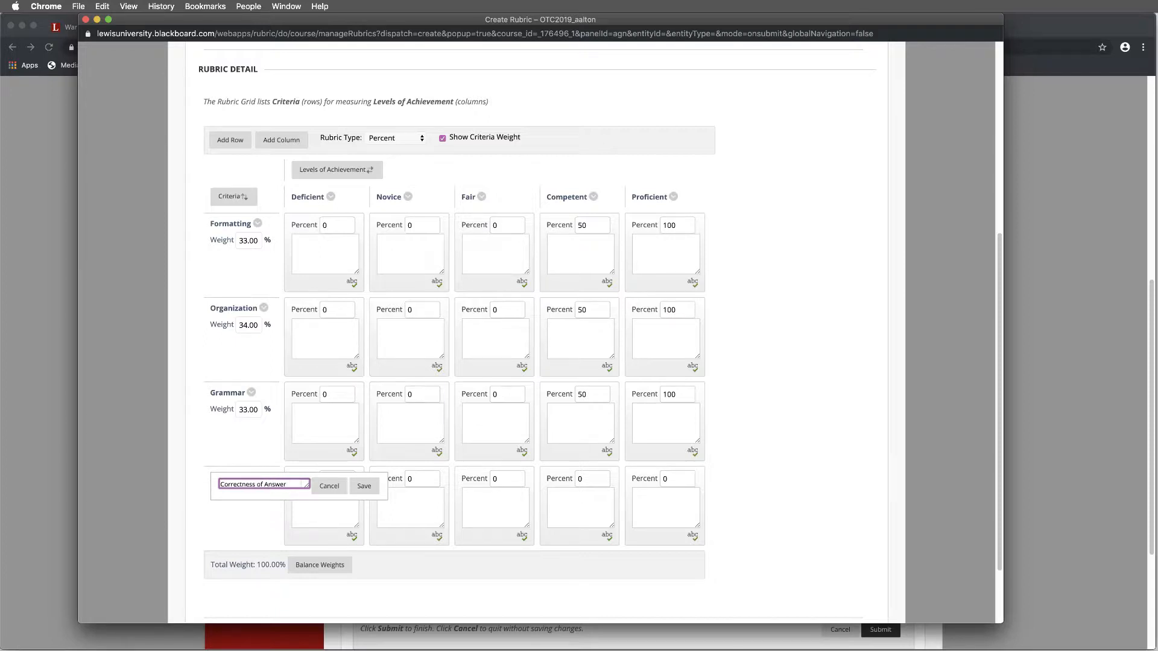
left_click(363, 486)
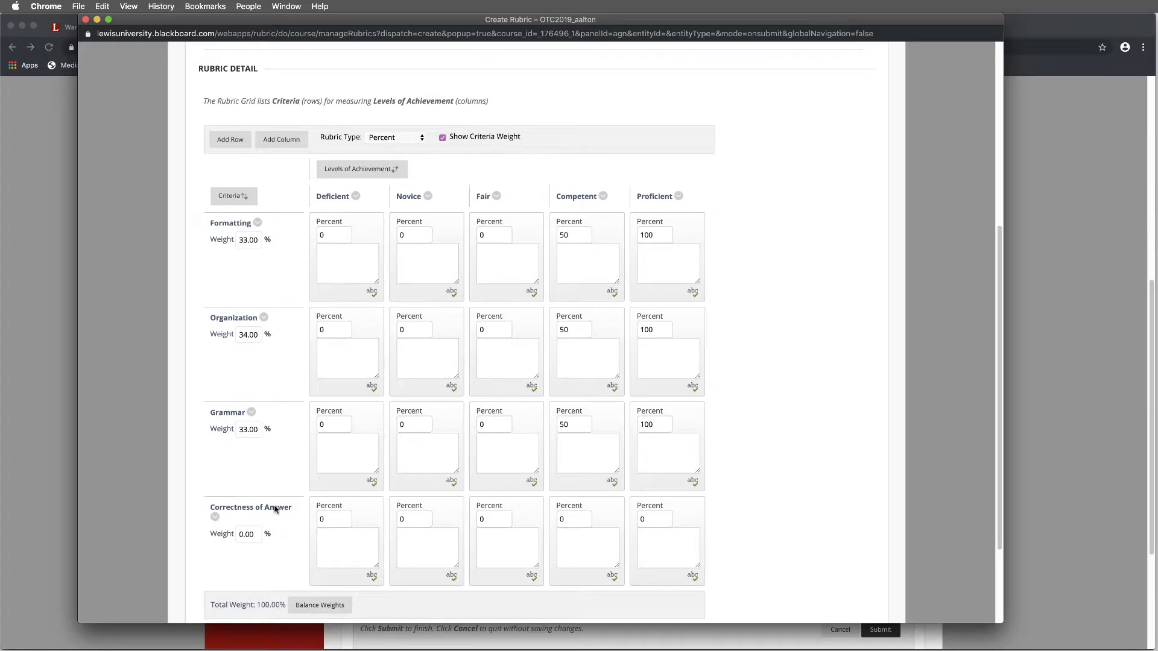
Step: Balance the weights evenly across the four rubric criteria
scroll(275, 509, "down", 3)
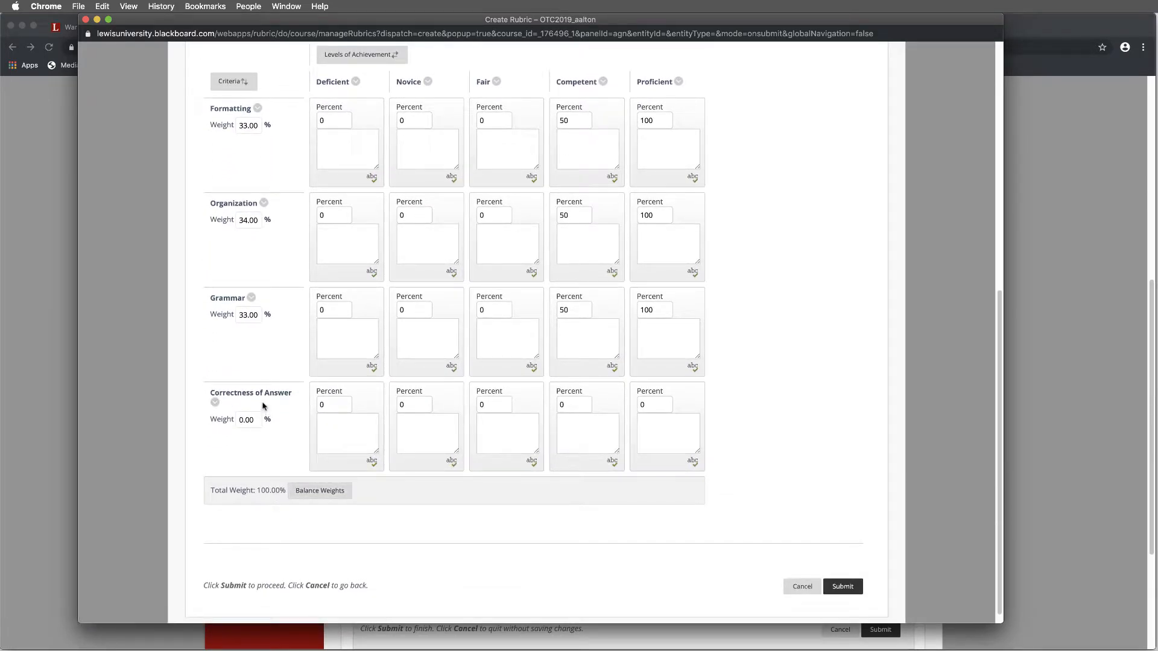
left_click(325, 493)
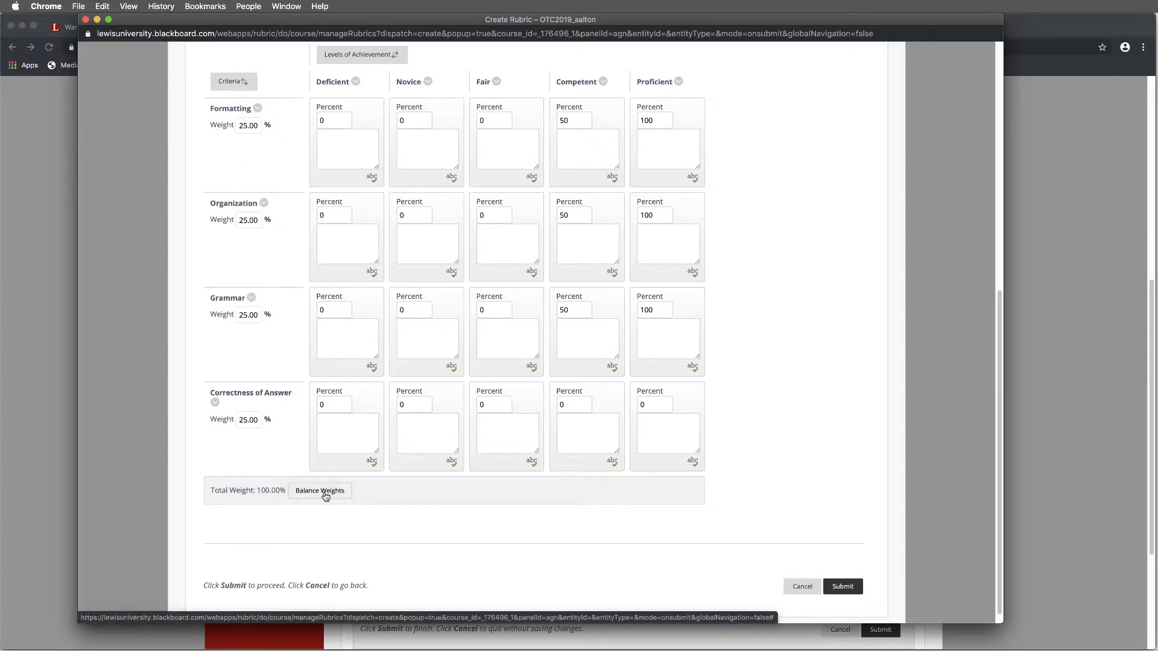
left_click(325, 493)
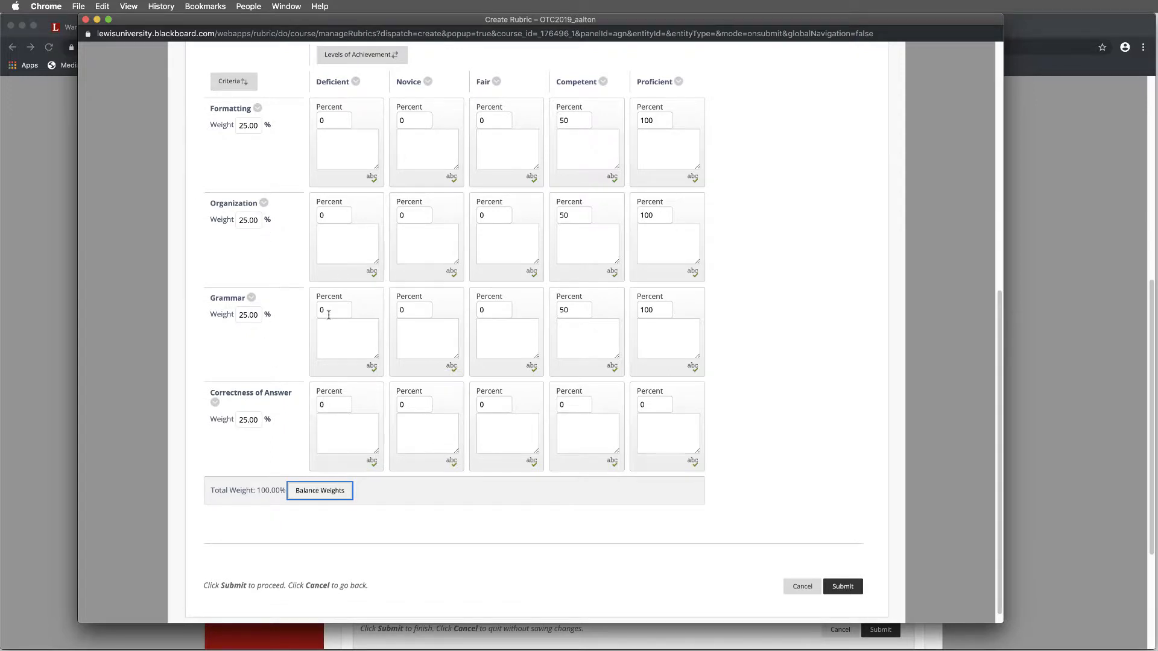
Step: Try to submit the rubric
scroll(329, 315, "up", 2)
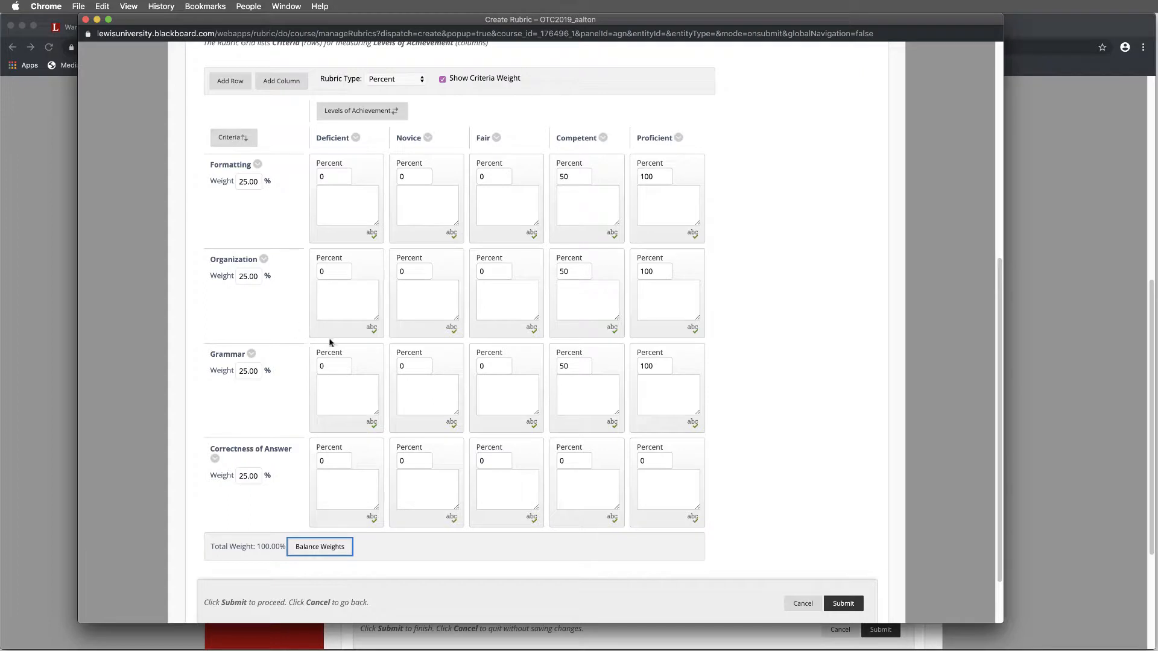
left_click(845, 609)
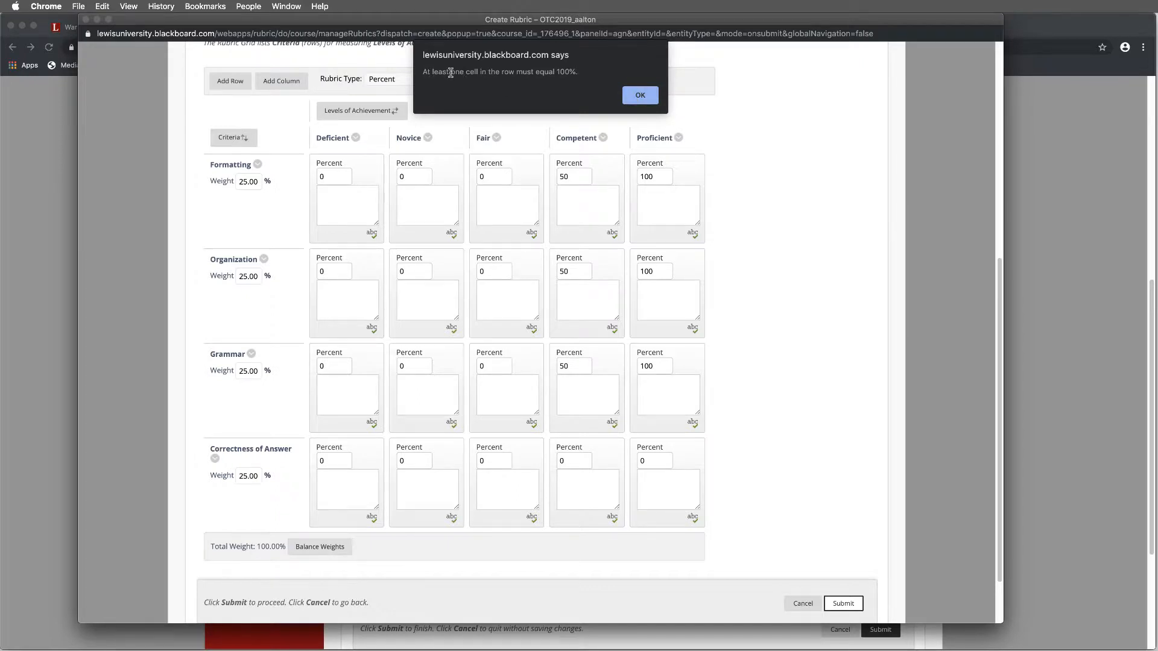
left_click(637, 96)
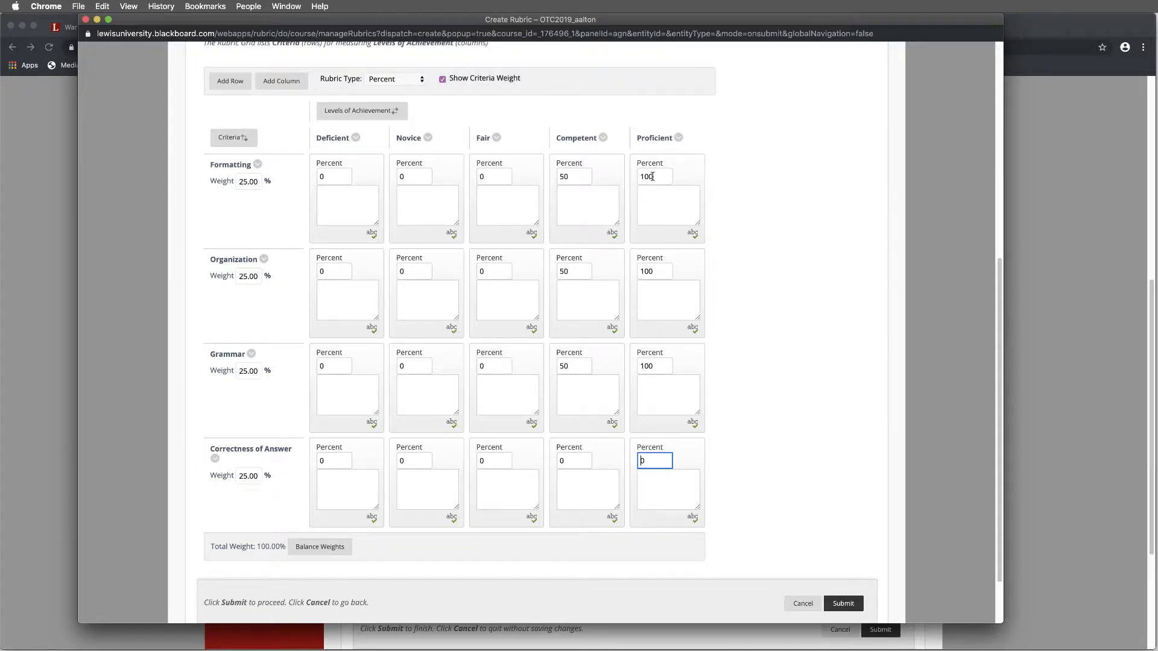
Step: Set the Proficient level of the Correctness of Answer criterion to 100 percent
left_click(654, 465)
type("100")
left_click(569, 462)
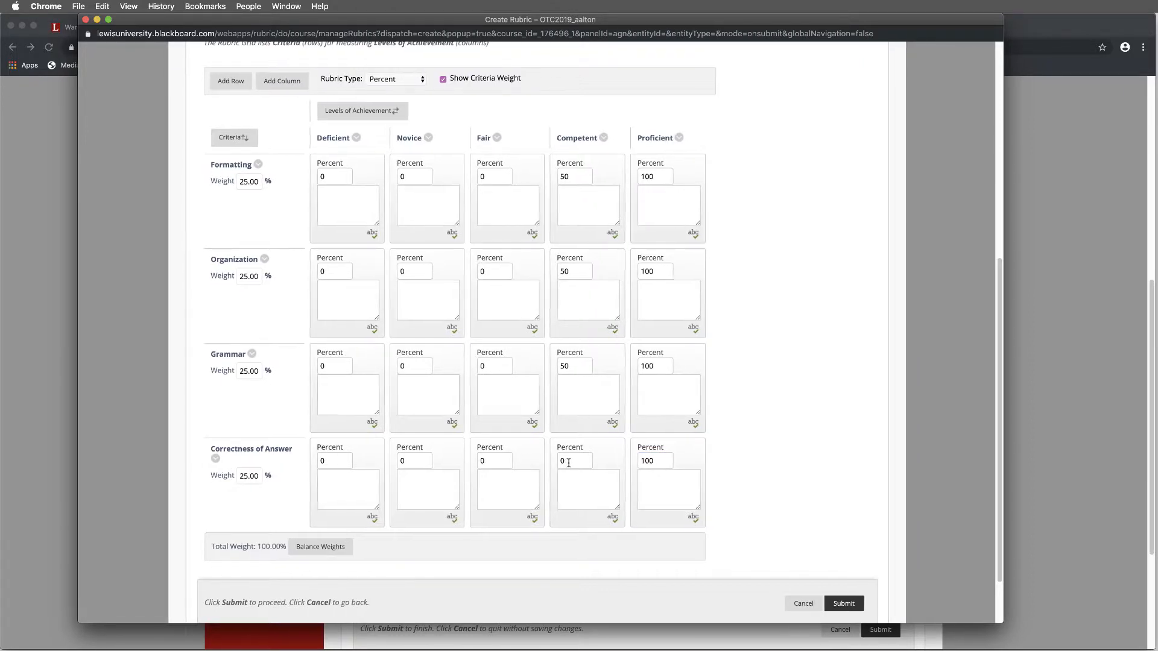
left_click(569, 462)
Step: For the Formatting criterion, set Competent to 90, Fair to 80 and Novice to 70 percent
left_click(574, 174)
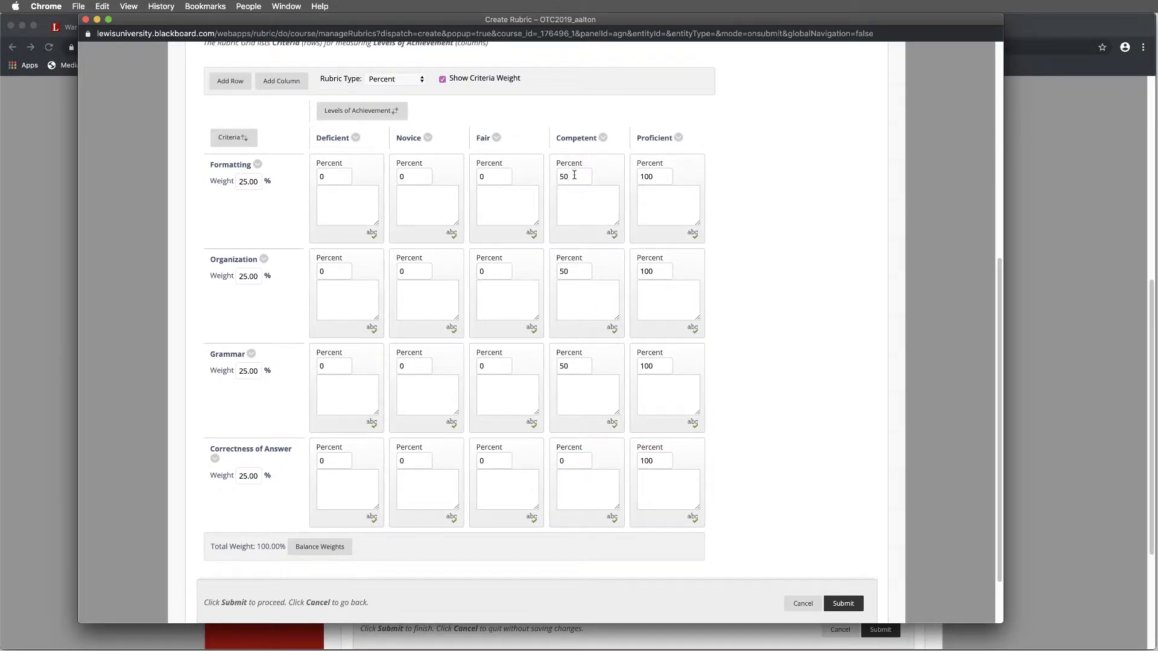
key("BackSpace")
key("BackSpace")
type("90")
left_click(493, 174)
type("80")
left_click(410, 177)
type("70")
Step: For the Organization criterion, set Competent to 90, Fair to 80 and Novice to 70 percent
left_click(575, 272)
key("BackSpace")
key("BackSpace")
type("90")
left_click(488, 271)
key("BackSpace")
type("80")
left_click(409, 272)
type("70")
Step: For the Grammar criterion, set Competent to 90, Fair to 80 and Novice to 70 percent
left_click(573, 368)
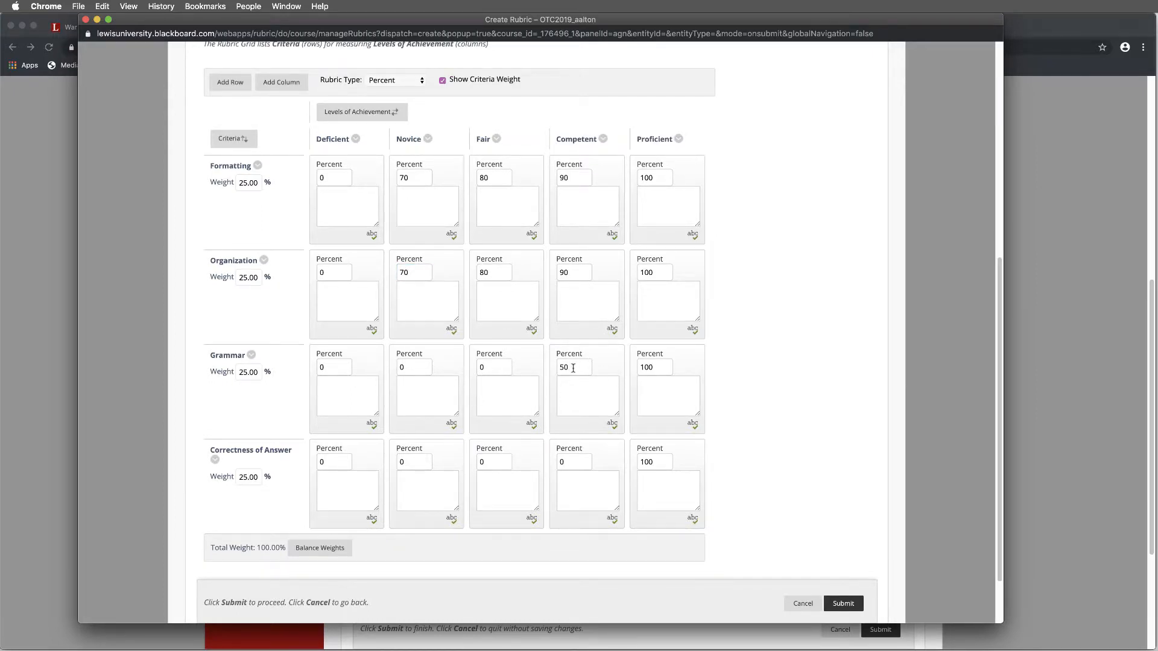
key("BackSpace")
key("BackSpace")
type("90")
left_click(486, 366)
key("BackSpace")
type("80")
left_click(409, 366)
type("70")
Step: For the Correctness of Answer criterion, set Competent to 90, Fair to 80 and Novice to 70 percent
left_click(583, 464)
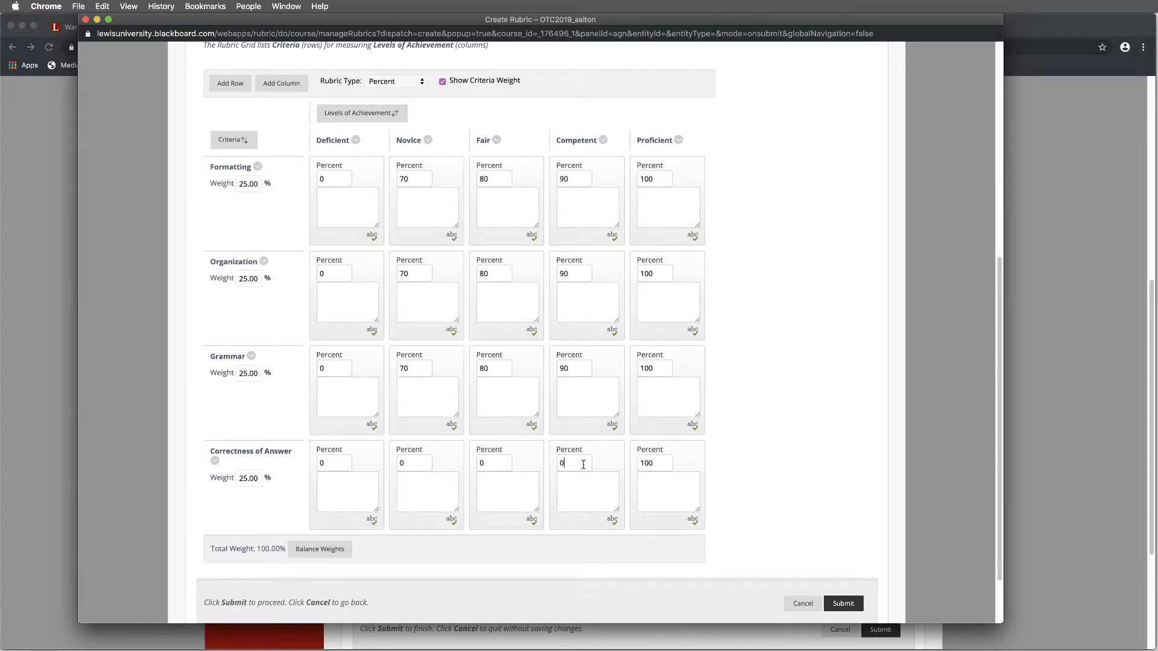
type("90")
left_click(504, 466)
key("BackSpace")
type("80")
left_click(417, 462)
type("70")
Step: Change the rubric type to Point Range
scroll(297, 437, "up", 3)
scroll(297, 437, "down", 1)
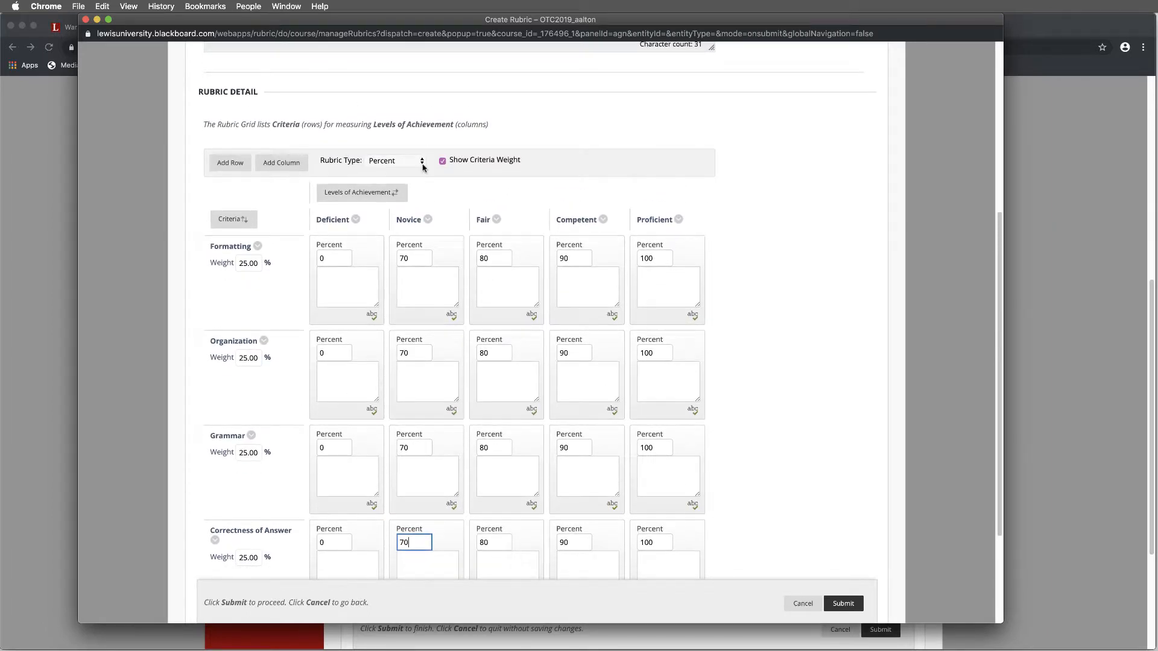
left_click(416, 164)
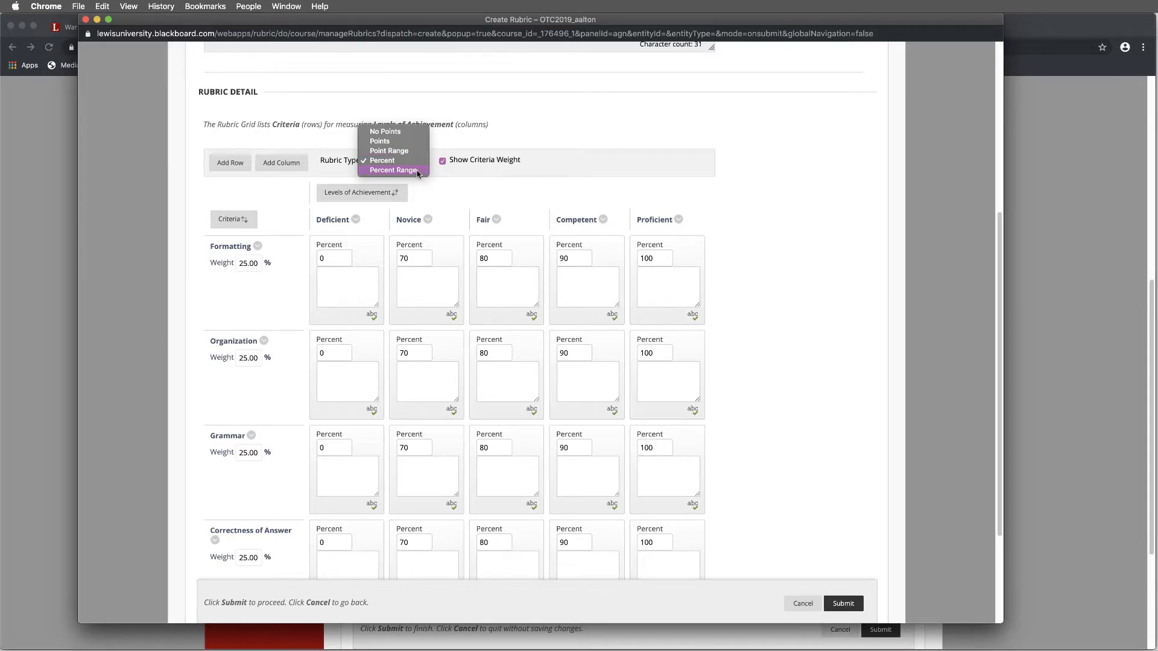
left_click(416, 152)
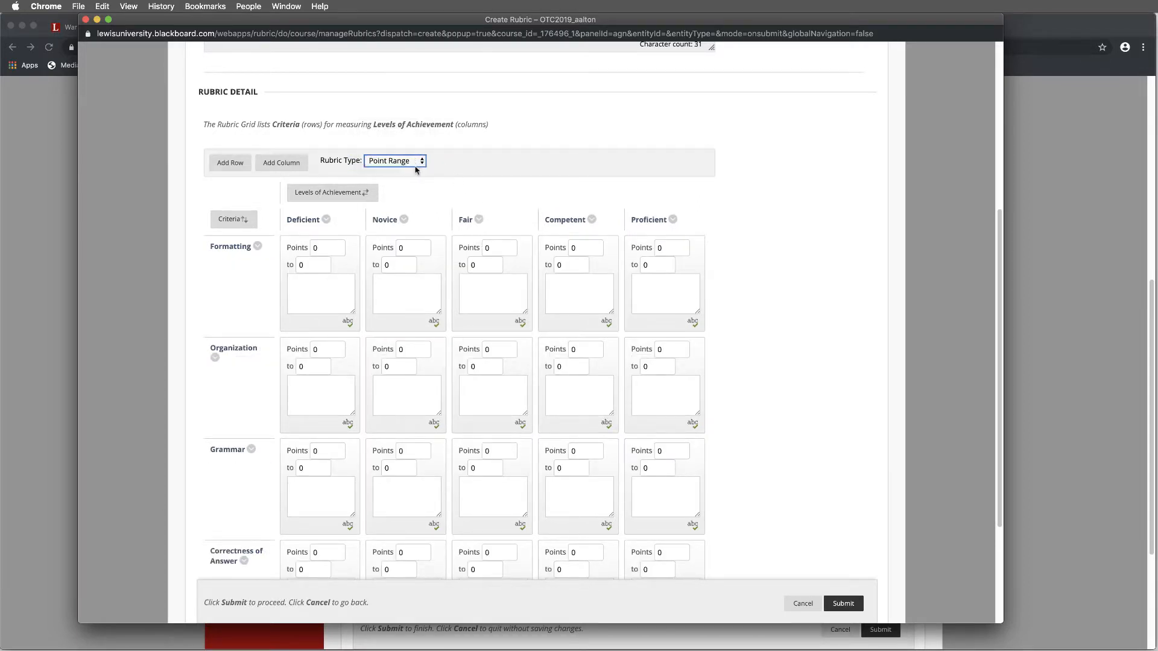
Step: Set the Proficient point range for the Formatting criterion to 91 to 100
left_click(667, 248)
key("BackSpace")
type("100")
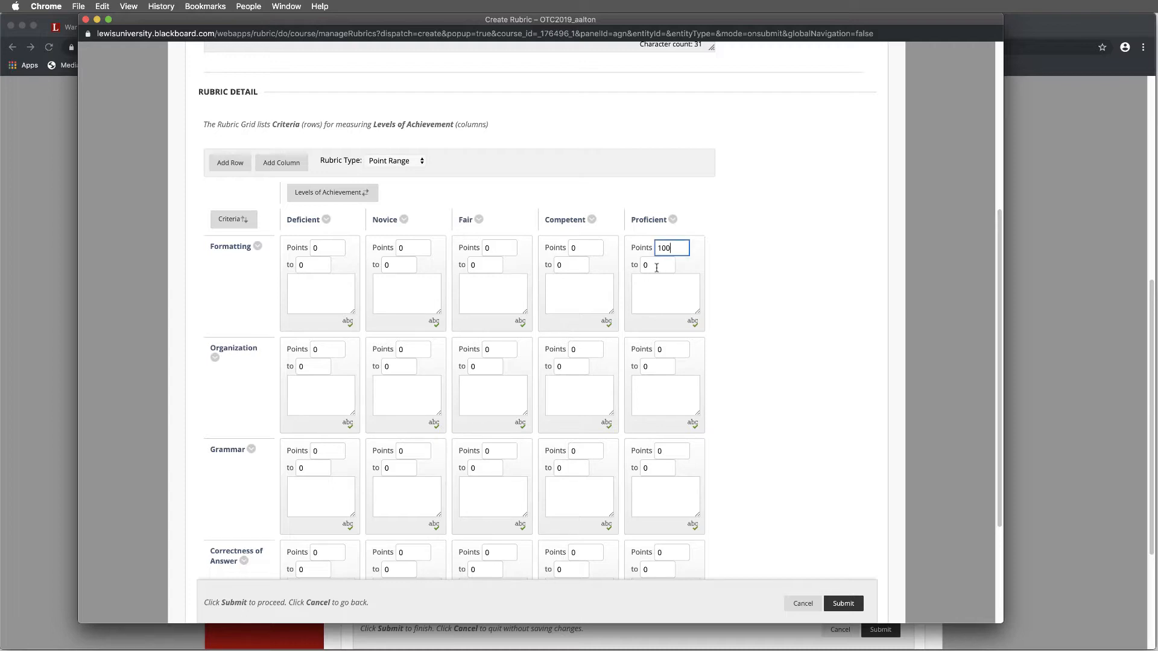
key("BackSpace")
key("BackSpace")
key("BackSpace")
type("90")
key("BackSpace")
type("1")
left_click(656, 266)
key("BackSpace")
type("100")
Step: Set the Competent point range for the Formatting criterion to 81 to 90
left_click(591, 247)
key("BackSpace")
type("90")
left_click(581, 265)
left_click(584, 247)
key("BackSpace")
key("BackSpace")
type("80")
key("BackSpace")
type("1")
left_click(576, 266)
type("90")
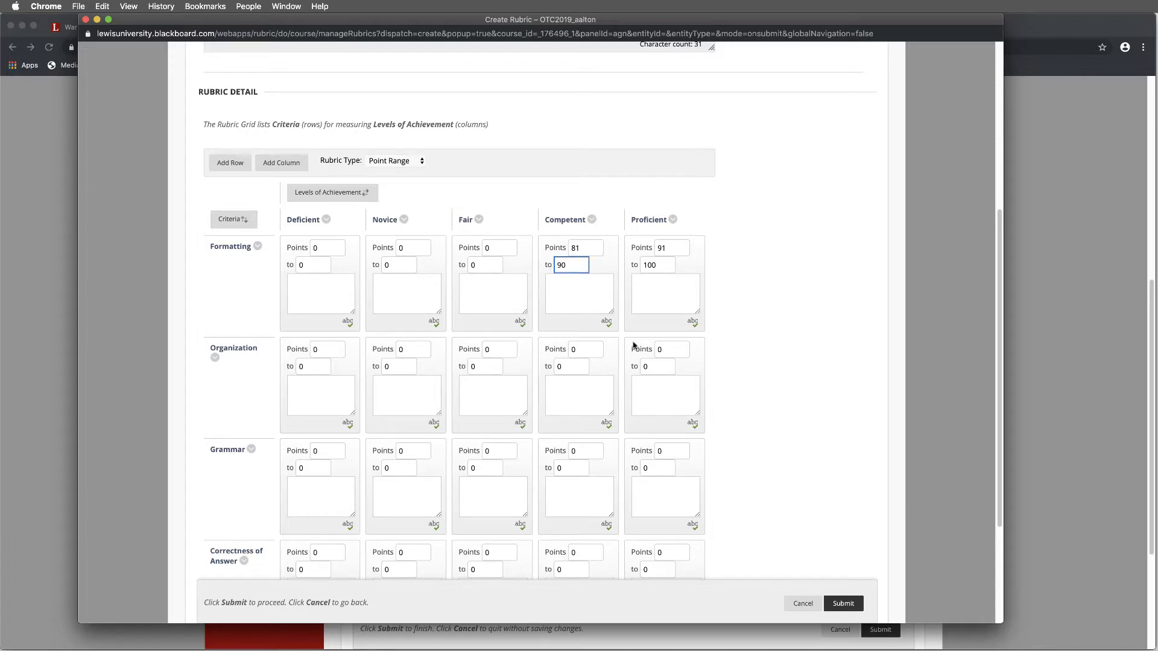
Step: Change the rubric type to Percent and submit the rubric
scroll(795, 477, "down", 1)
scroll(796, 477, "down", 1)
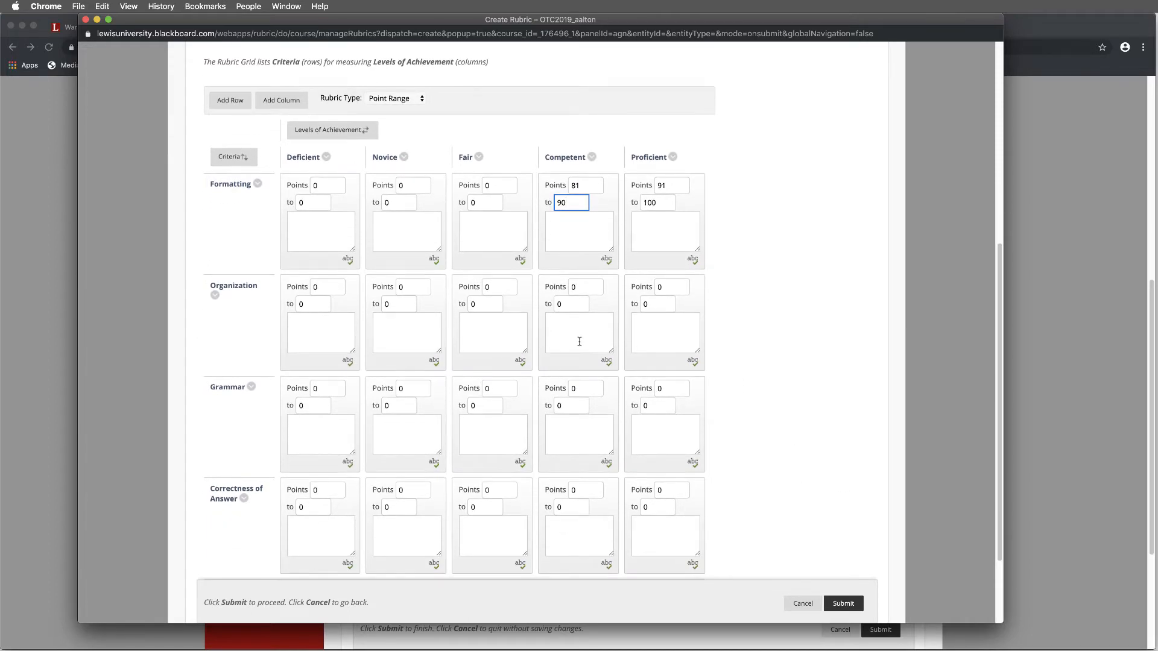
scroll(594, 304, "down", 1)
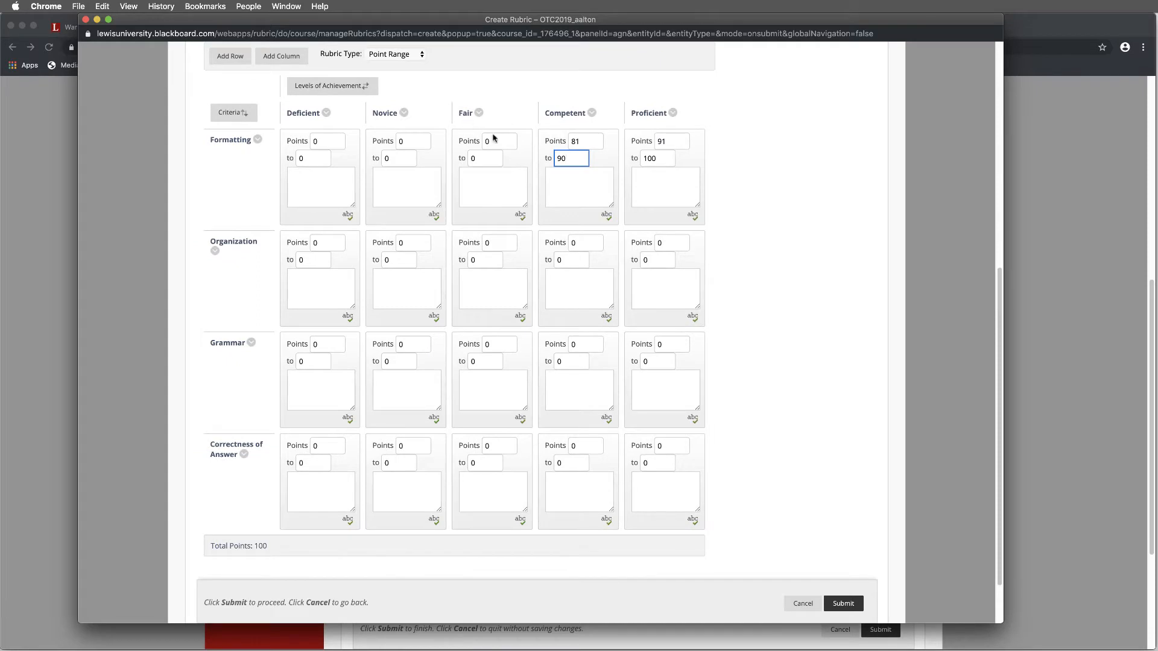
left_click(408, 56)
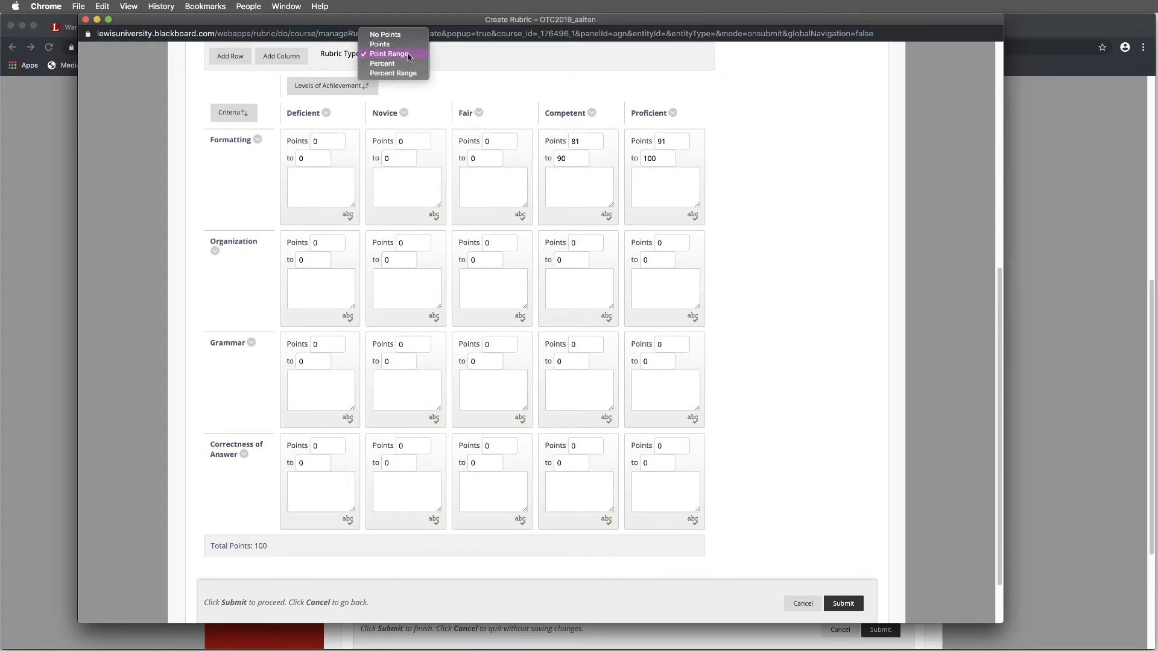
left_click(435, 57)
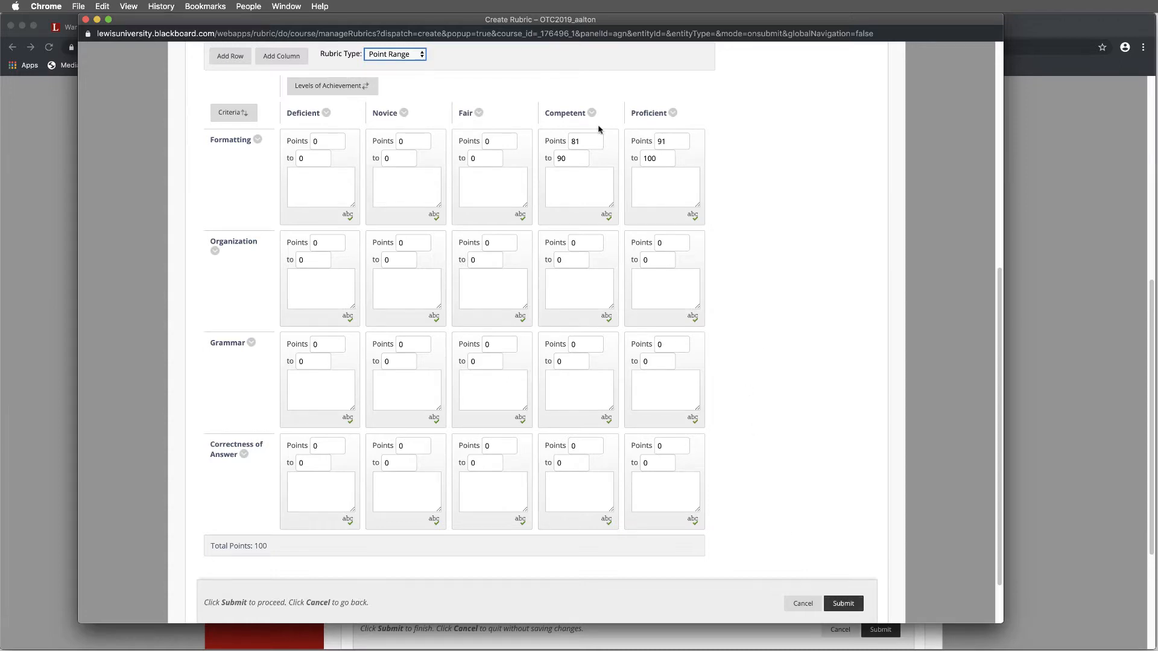
left_click(421, 56)
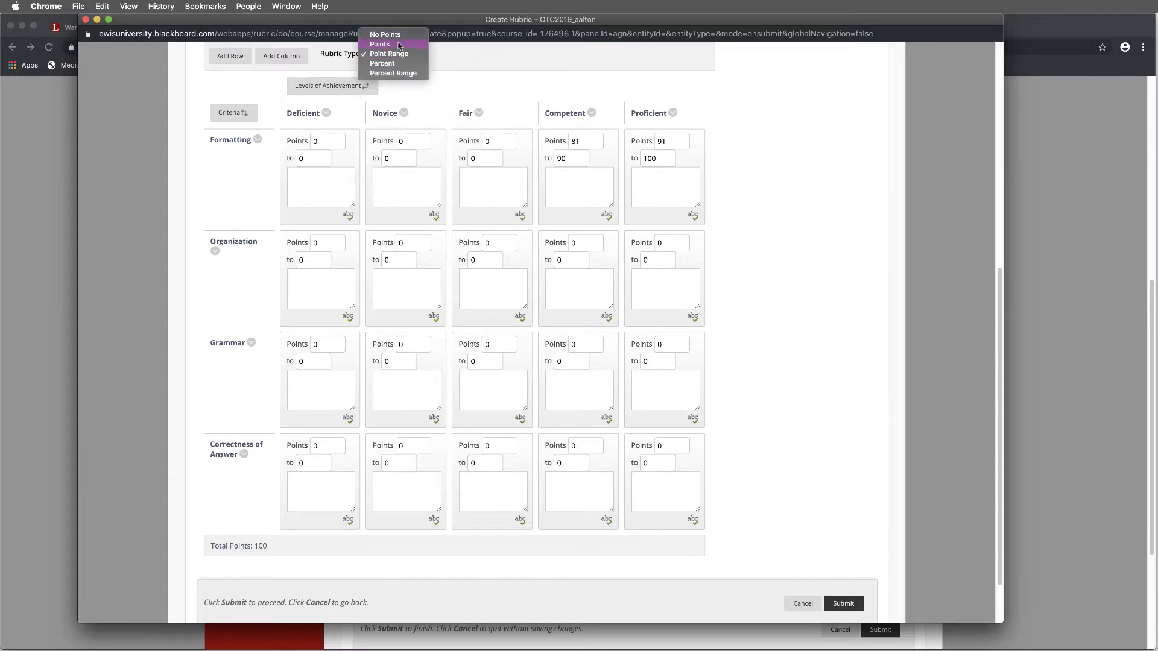
left_click(397, 64)
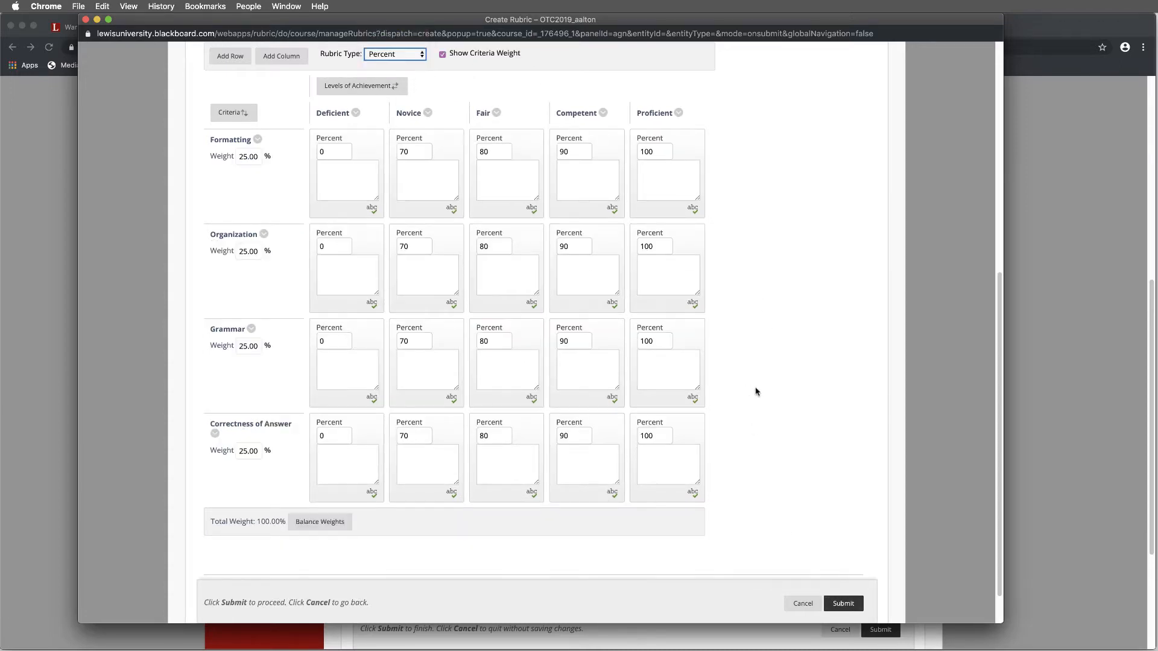
scroll(776, 479, "down", 1)
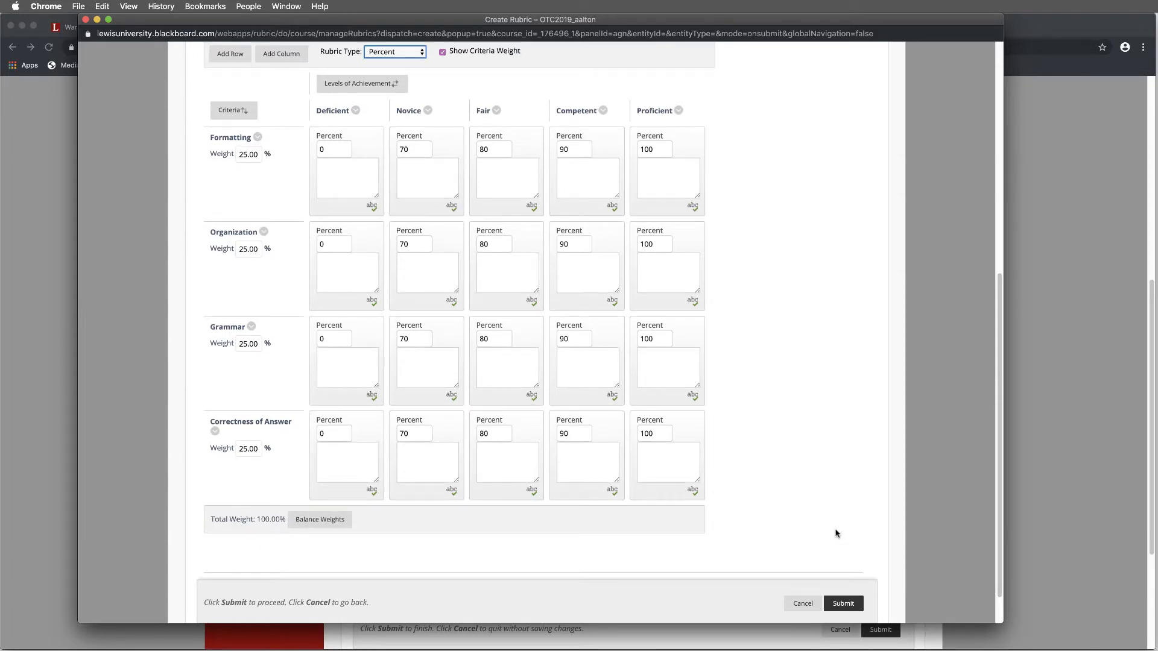
left_click(843, 604)
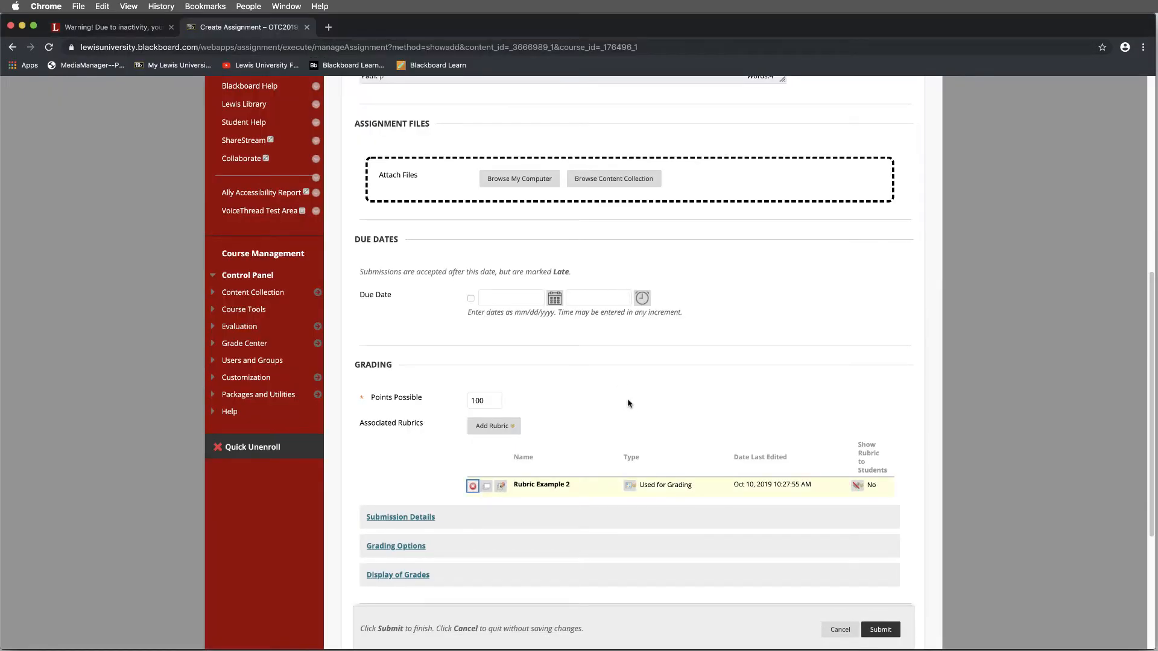
Step: Examine Rubric Example 2 in an enlarged preview window and open its editor, closing both without changes
scroll(627, 403, "down", 3)
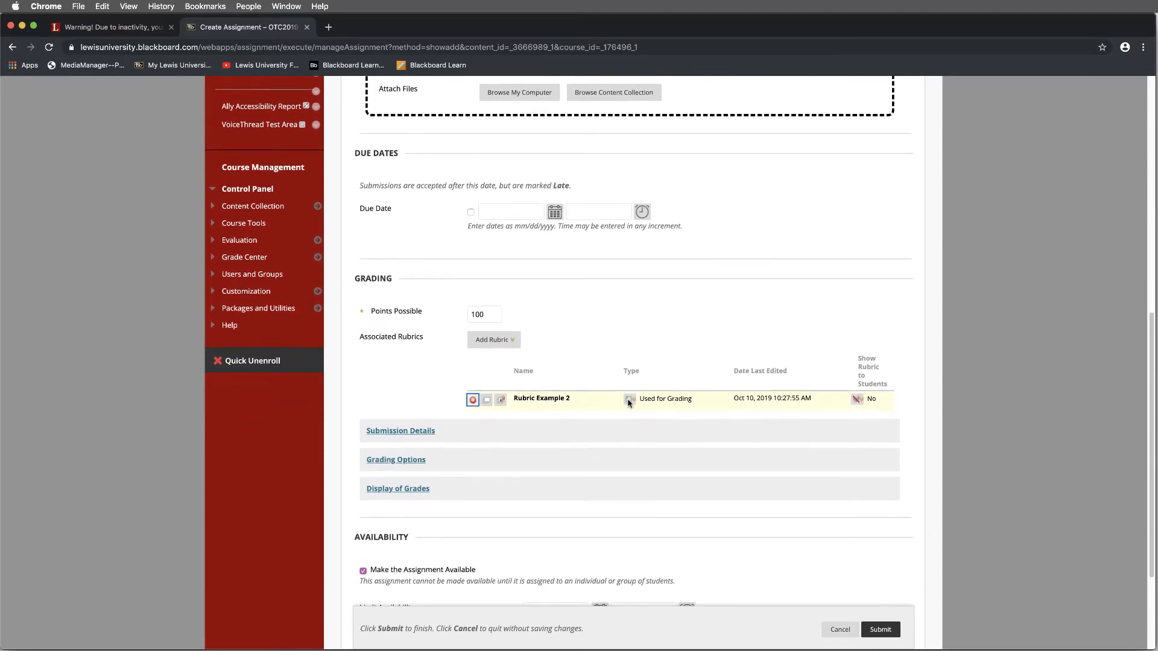
left_click(628, 403)
left_click(629, 403)
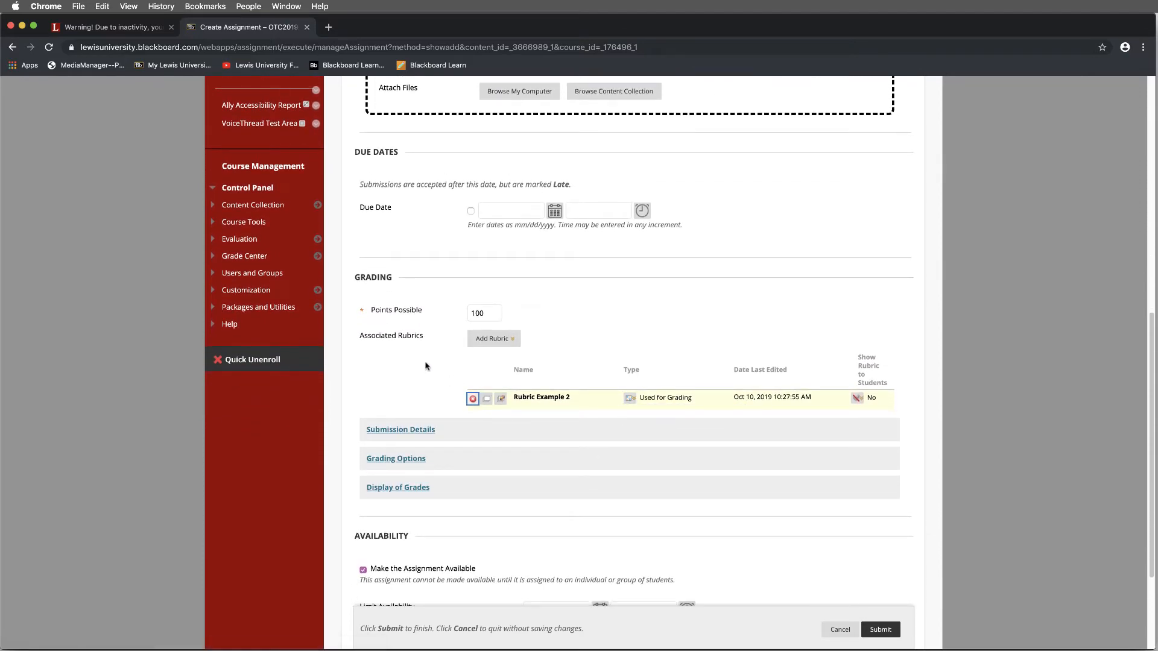
left_click(499, 342)
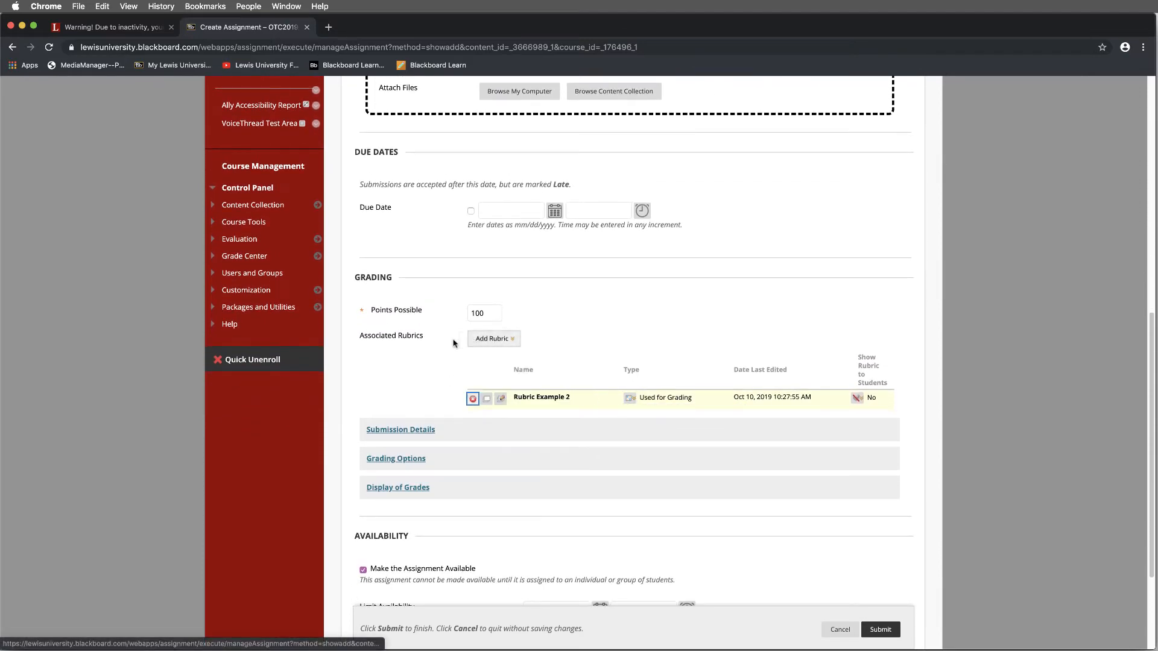
left_click(486, 401)
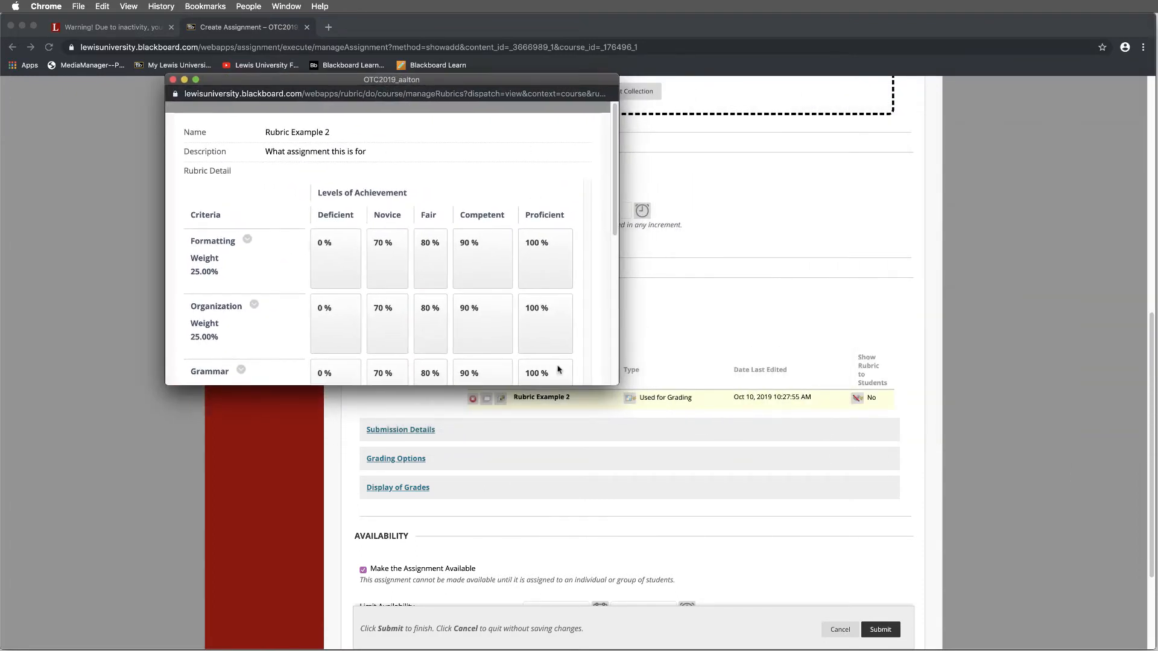
left_click_drag(616, 383, 888, 585)
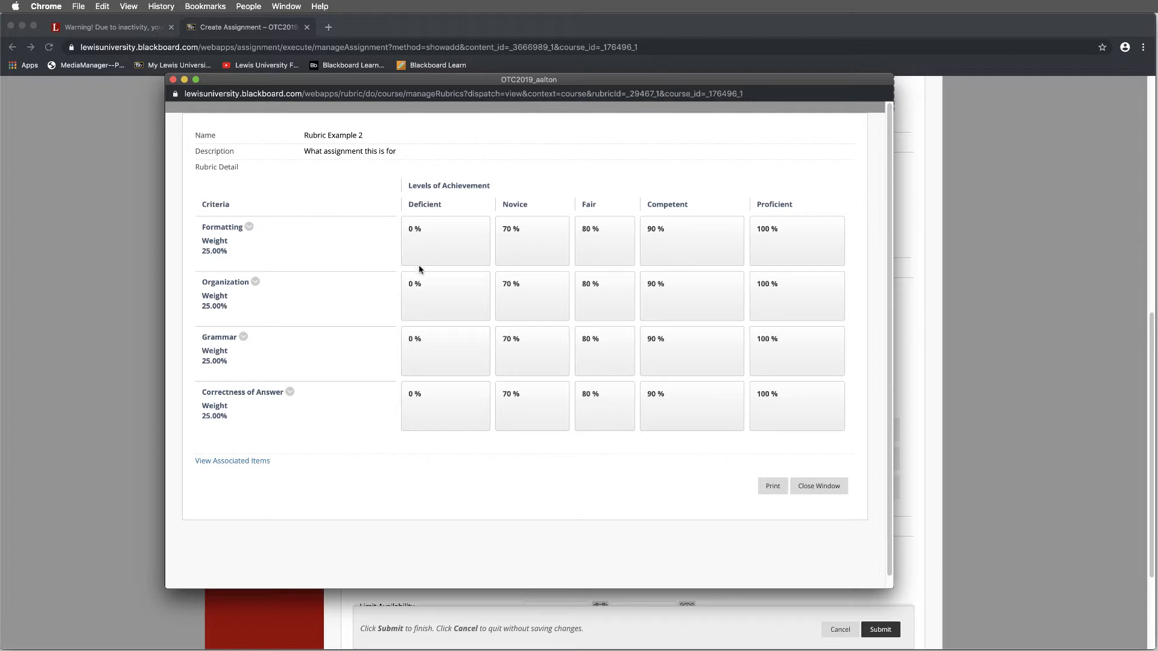
left_click(173, 81)
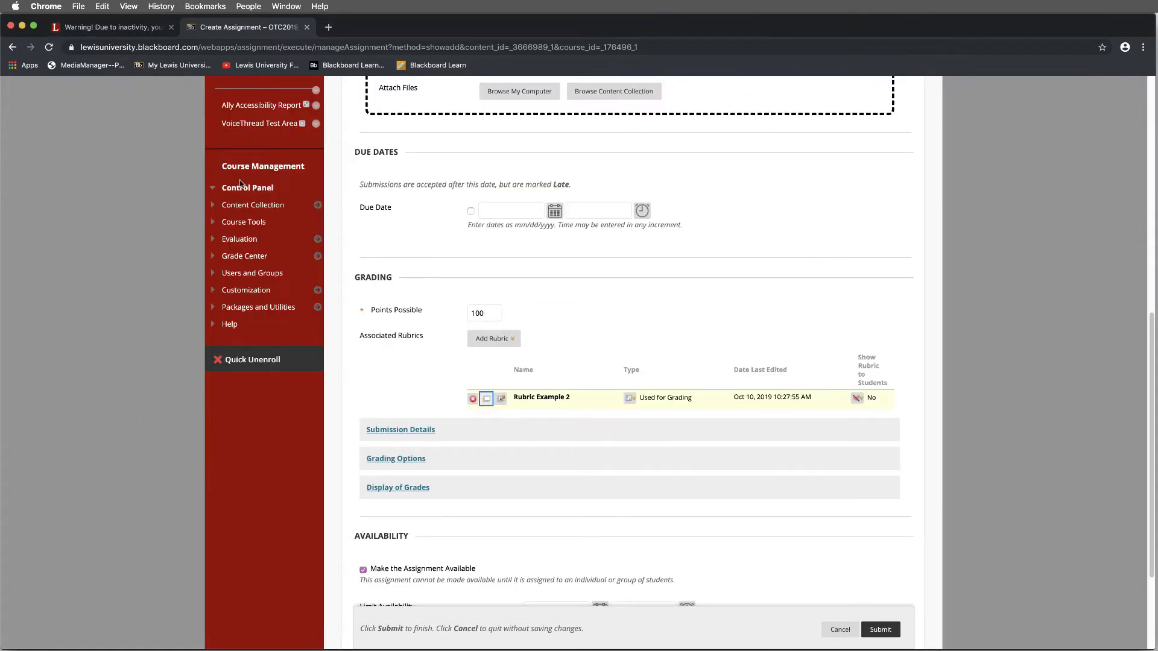
left_click(501, 401)
left_click(354, 19)
Step: Set Rubric Example 2 to be shown to students as Yes (With Rubric Scores) and submit the assignment
left_click(856, 399)
left_click(862, 400)
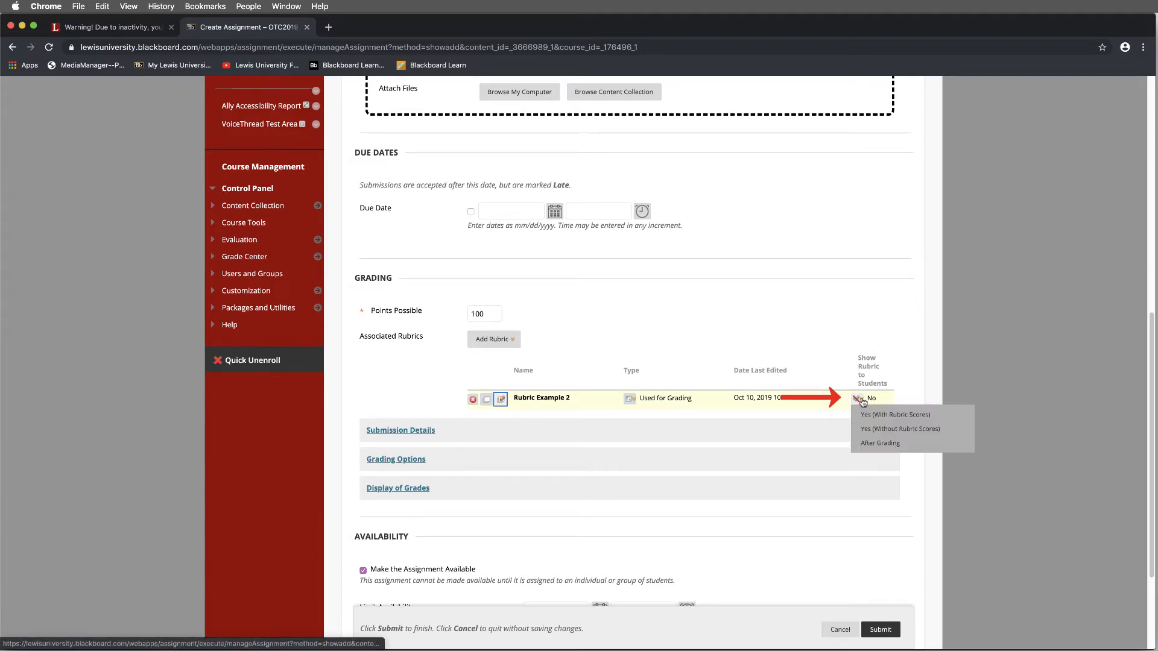
mouse_move(861, 402)
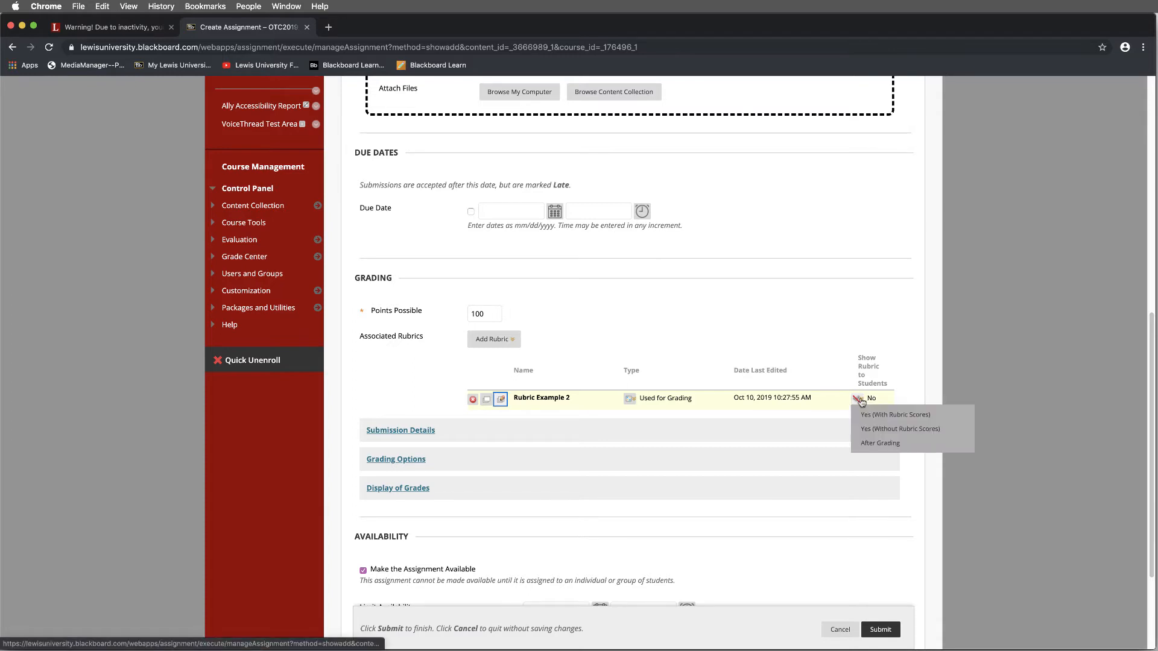
left_click(891, 416)
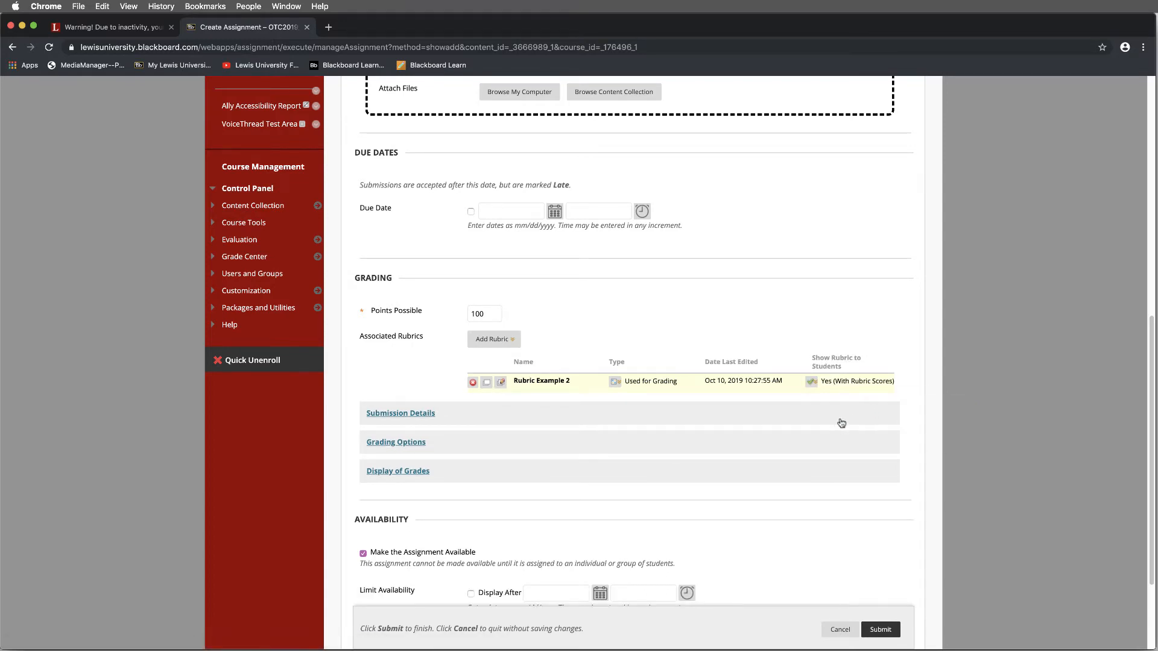
left_click(873, 628)
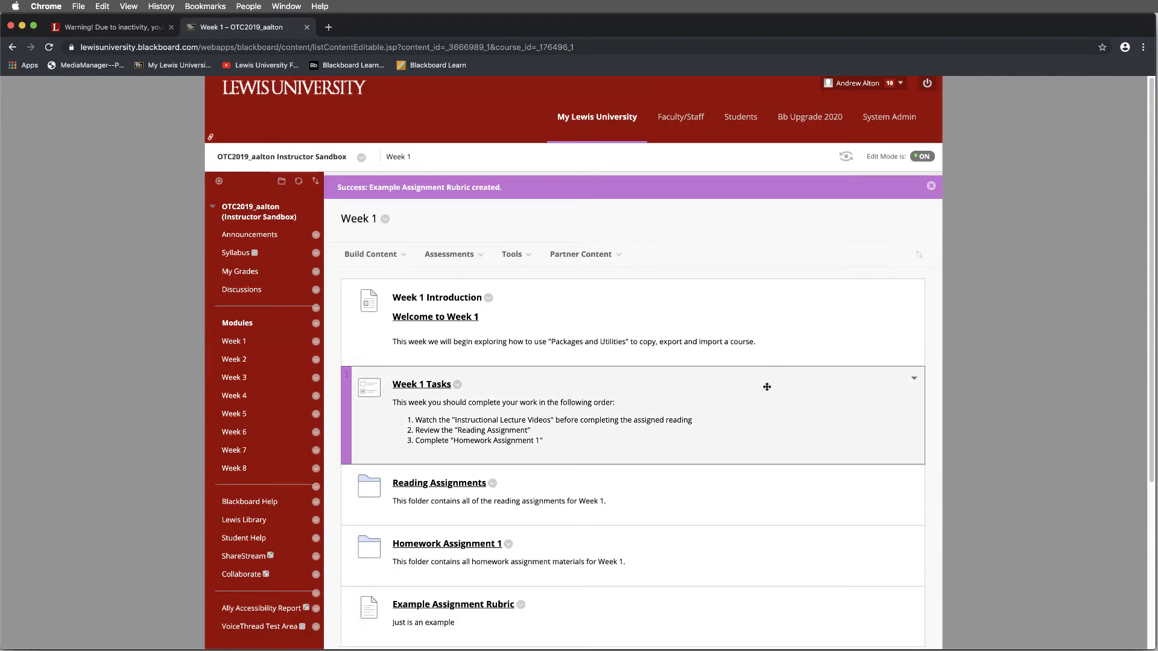
Step: Enter student preview mode and open the Example Assignment Rubric assignment in the Week 1 module
scroll(766, 375, "down", 4)
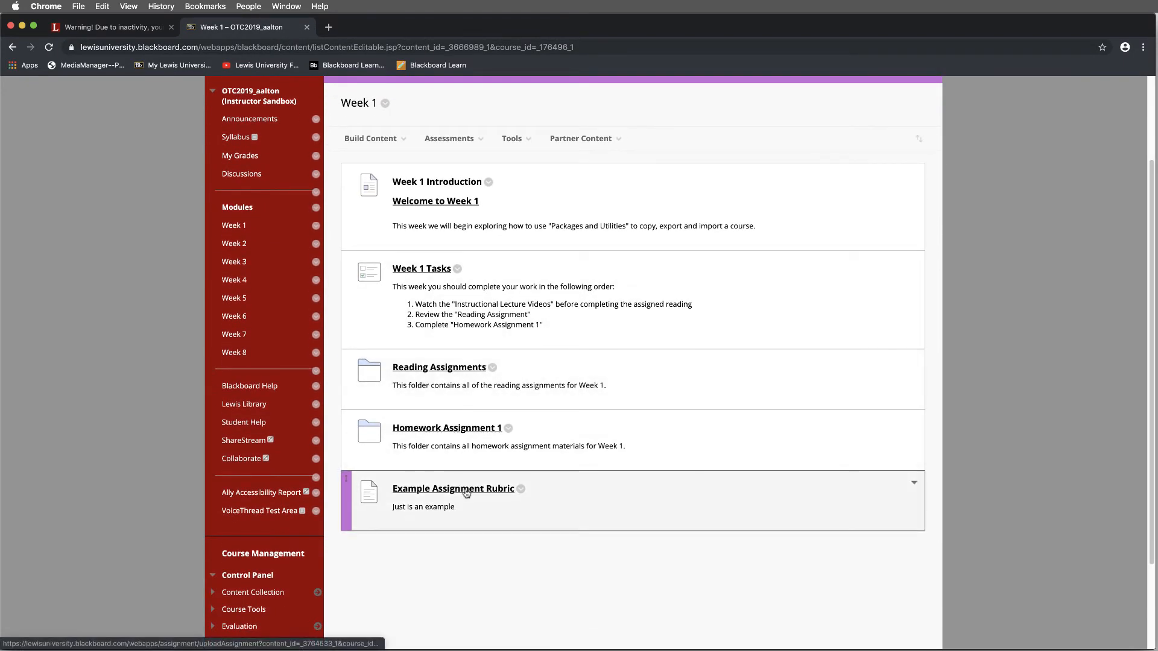
scroll(530, 486, "up", 4)
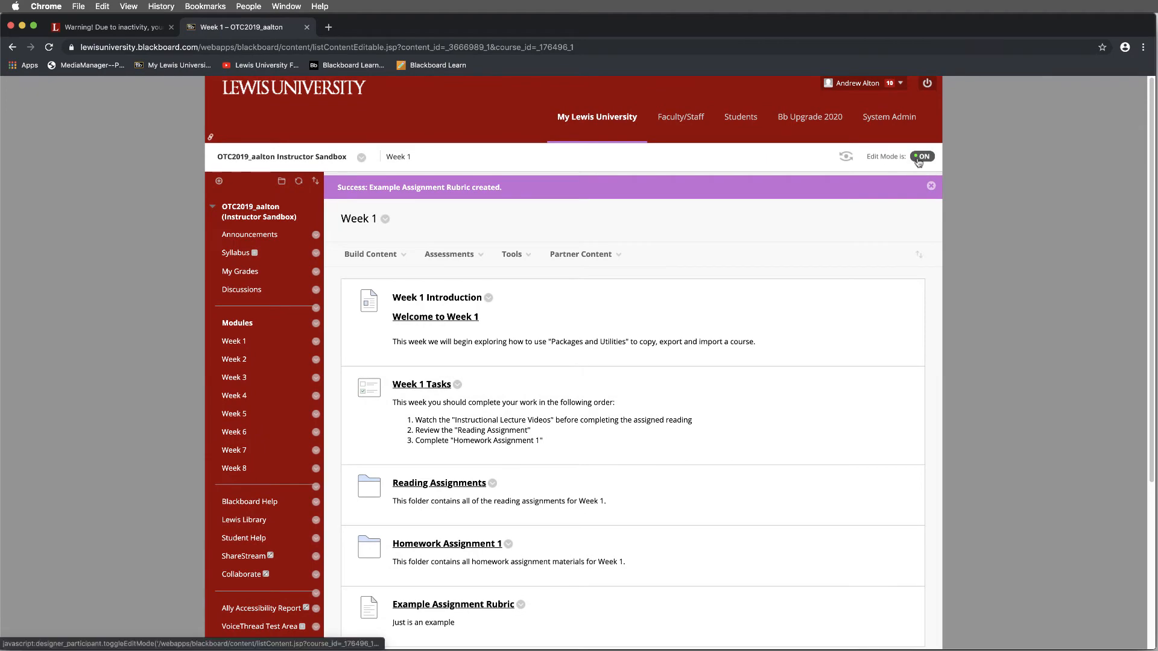
left_click(917, 158)
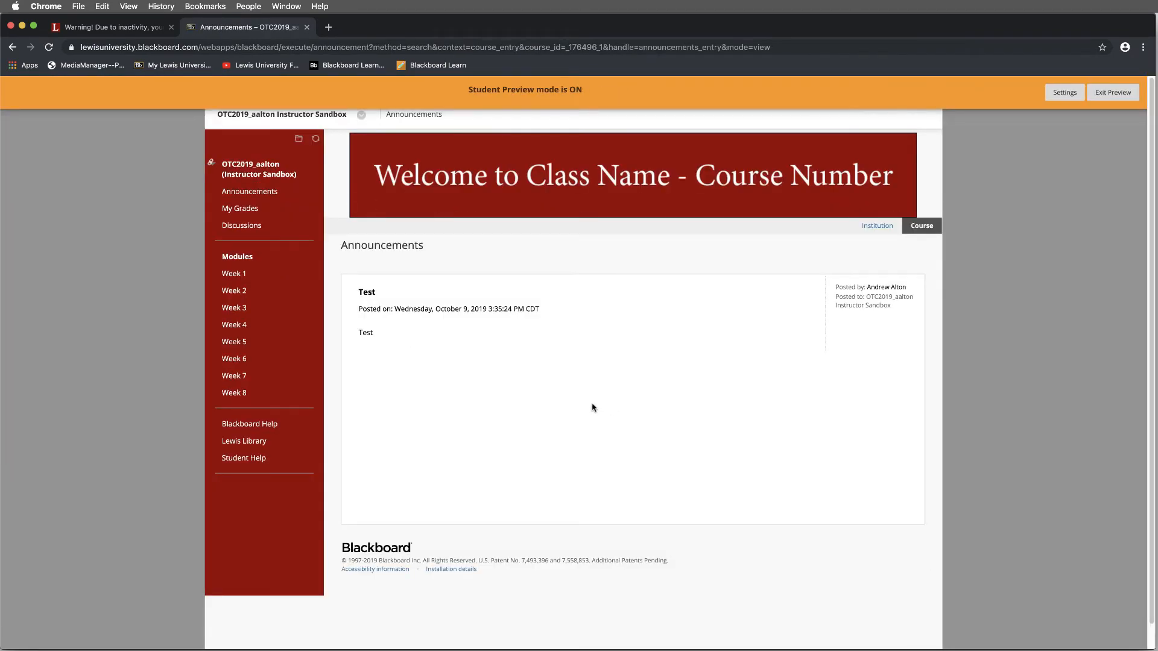
left_click(225, 273)
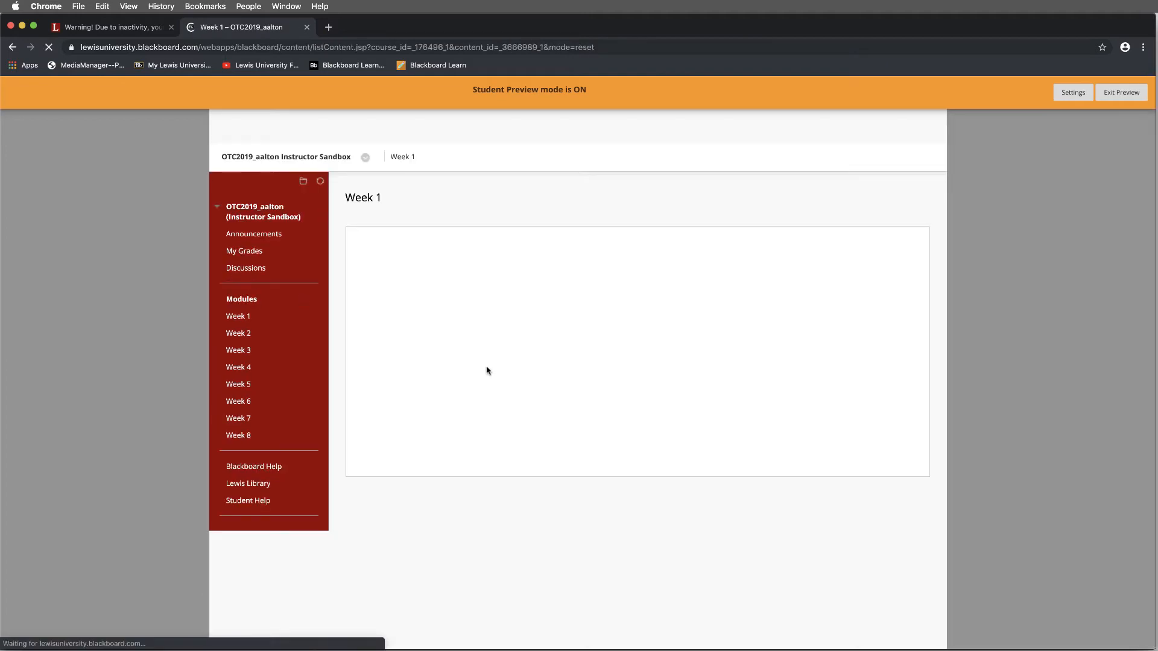
scroll(480, 395, "down", 3)
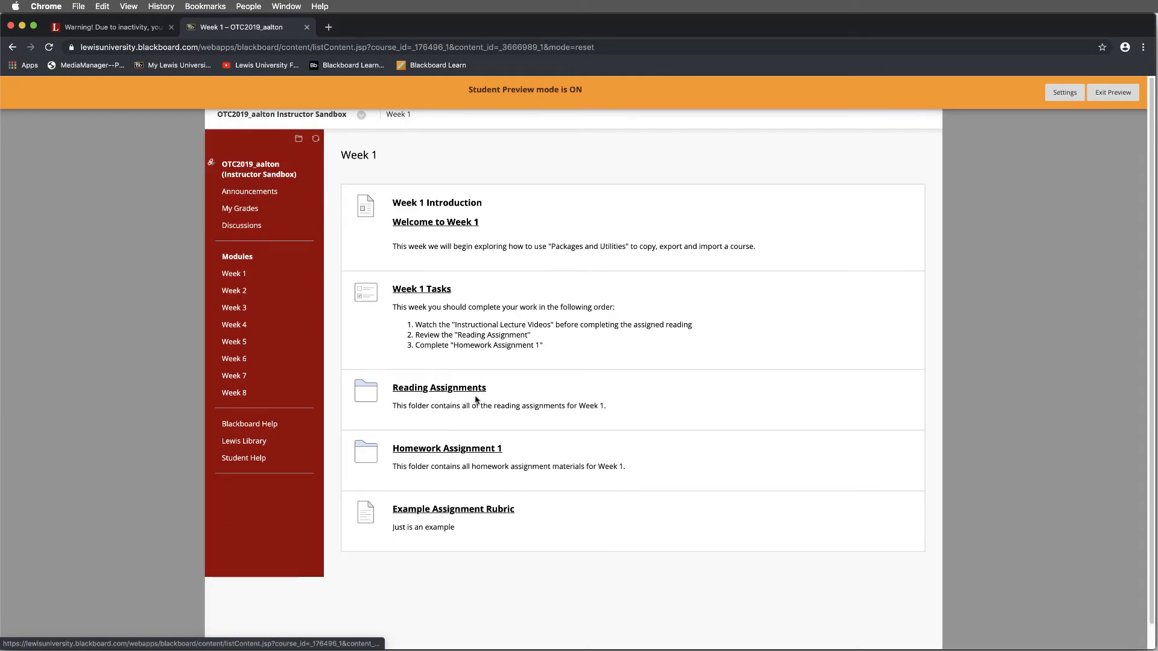
left_click(463, 506)
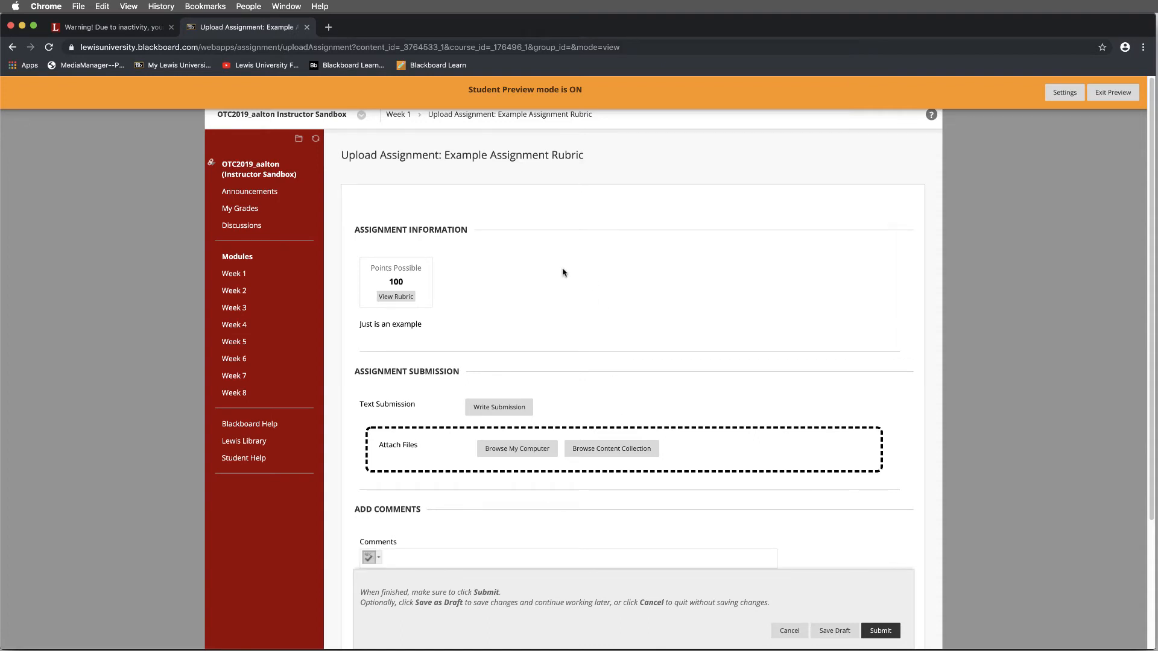
Step: Examine the assignment's rubric details in grid view as a student and exit the rubric window
left_click(394, 297)
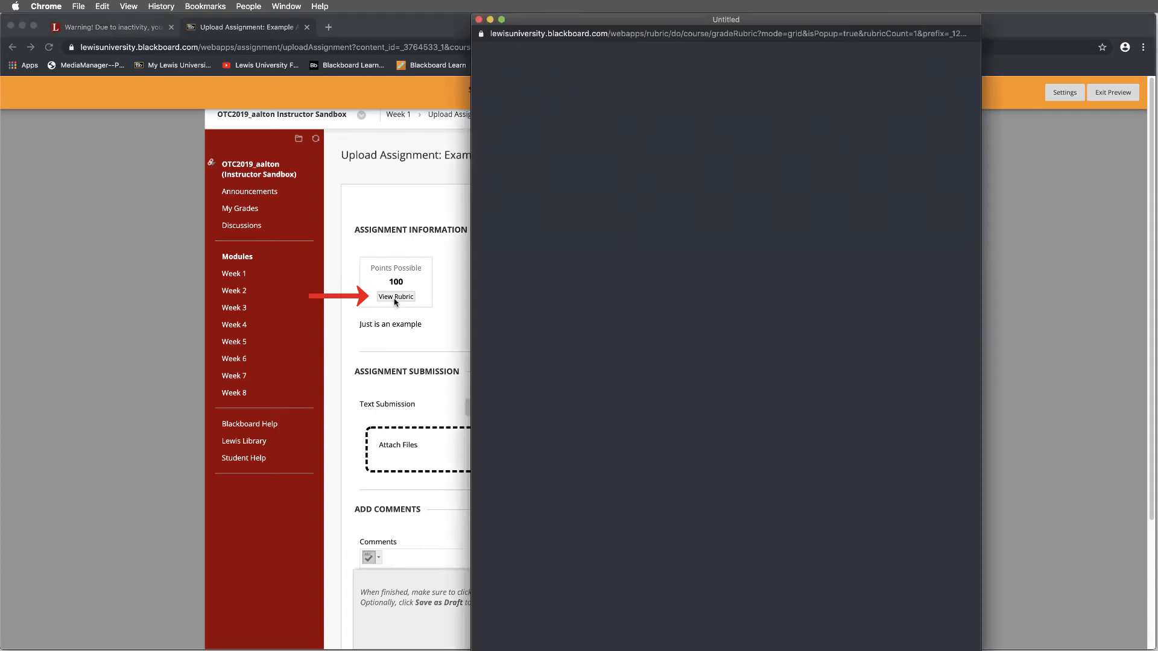
left_click_drag(782, 23, 560, 56)
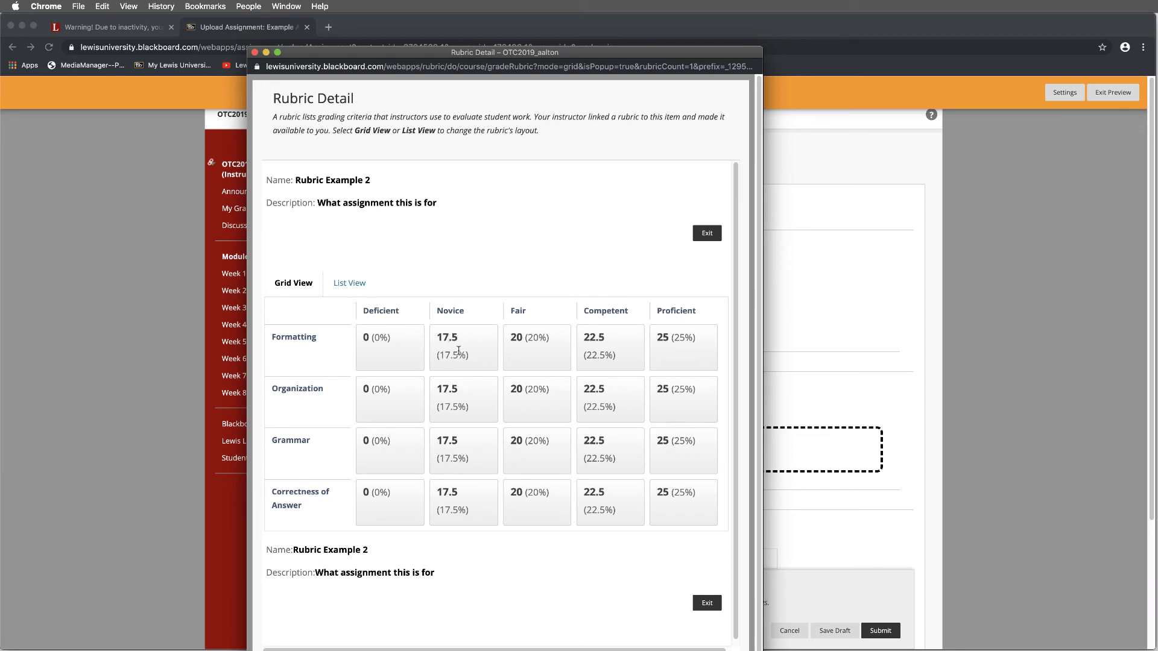
left_click(710, 603)
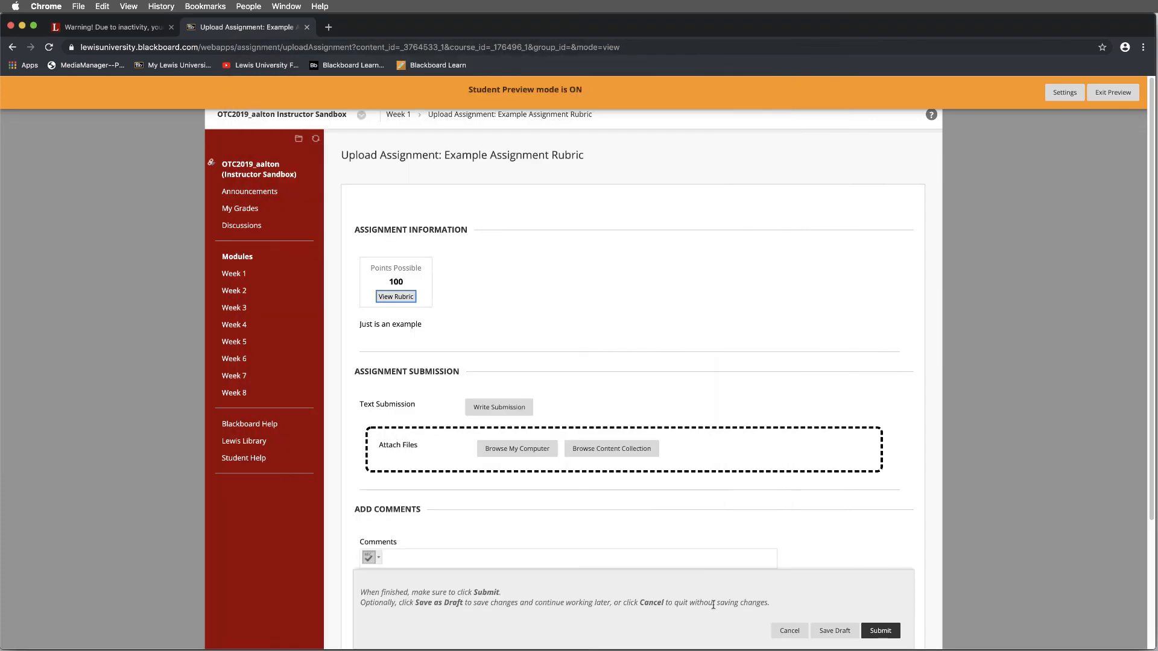
scroll(700, 310, "down", 1)
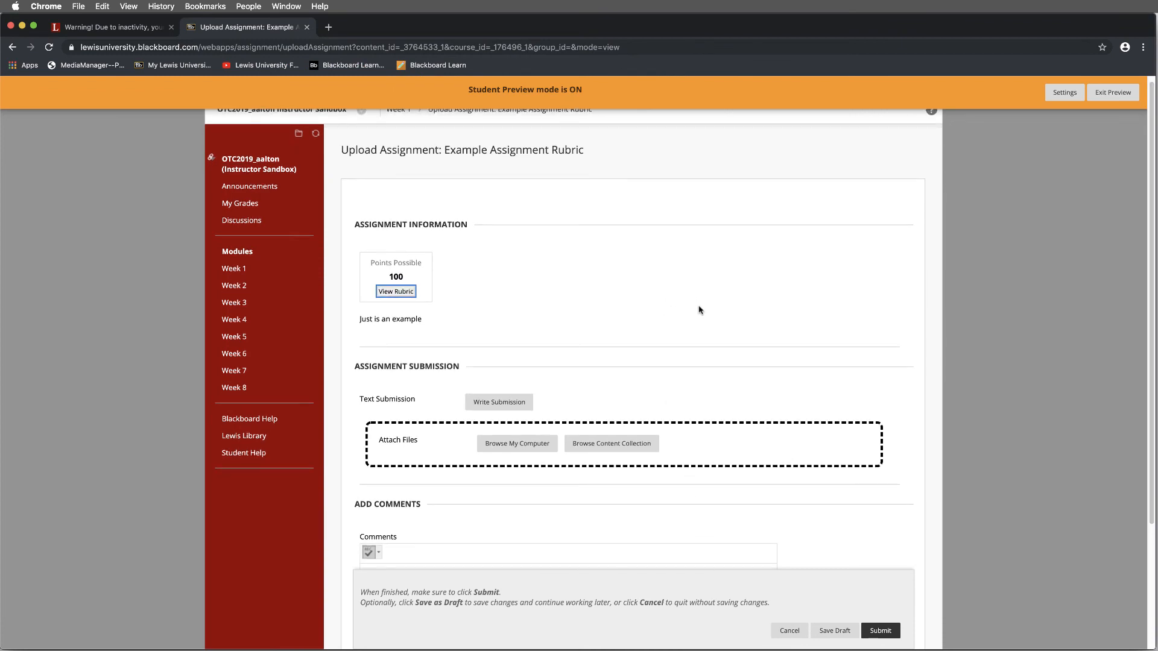